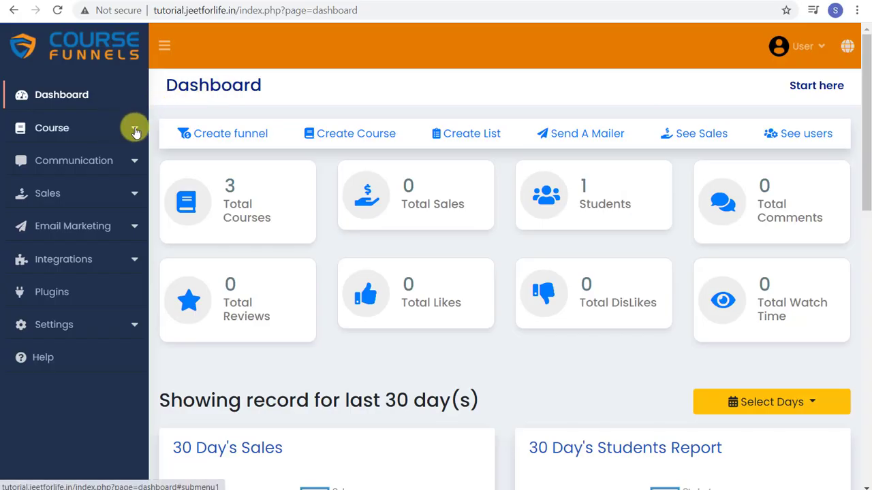
# - Open the English Level 1 course content manager from the sidebar's Course menu
pyautogui.click(133, 133)
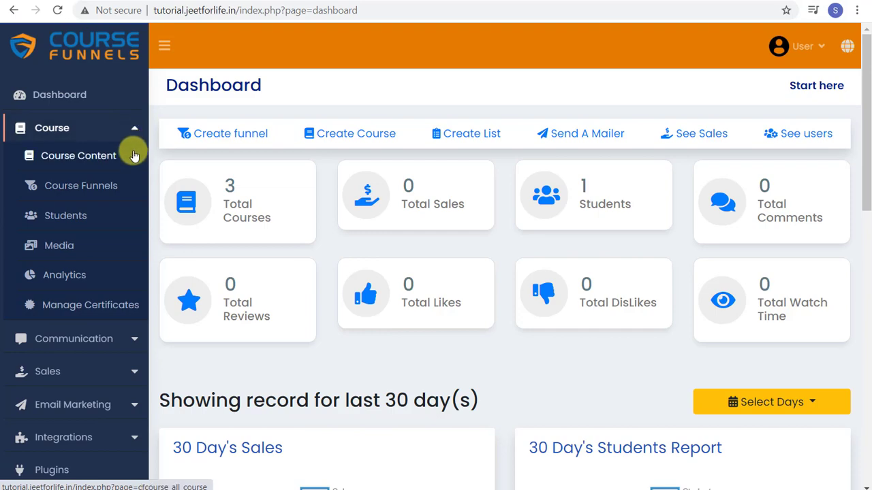
pyautogui.click(133, 156)
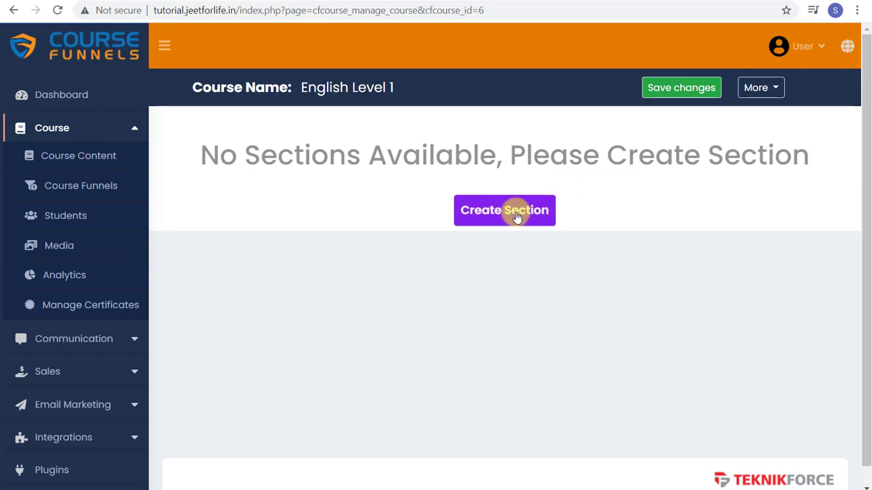
# - Create a course section titled 'Overview'
pyautogui.click(500, 220)
pyautogui.click(233, 236)
pyautogui.write('Ove')
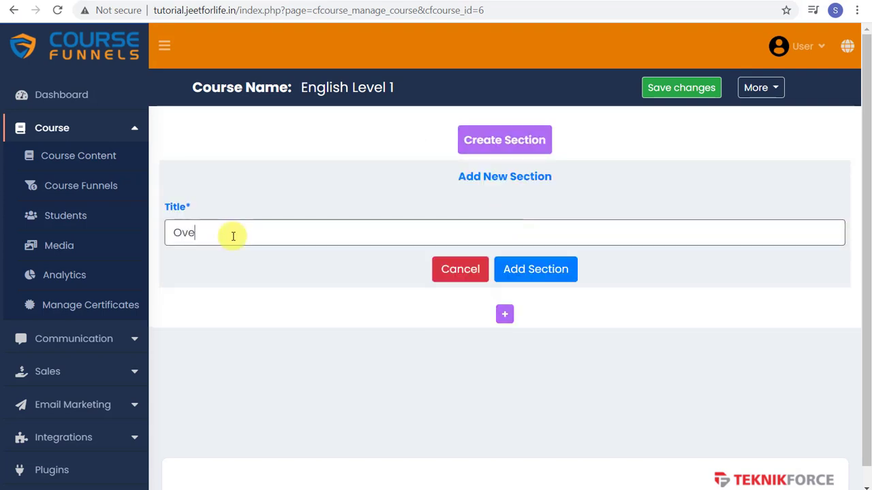
pyautogui.write('rview')
pyautogui.click(555, 275)
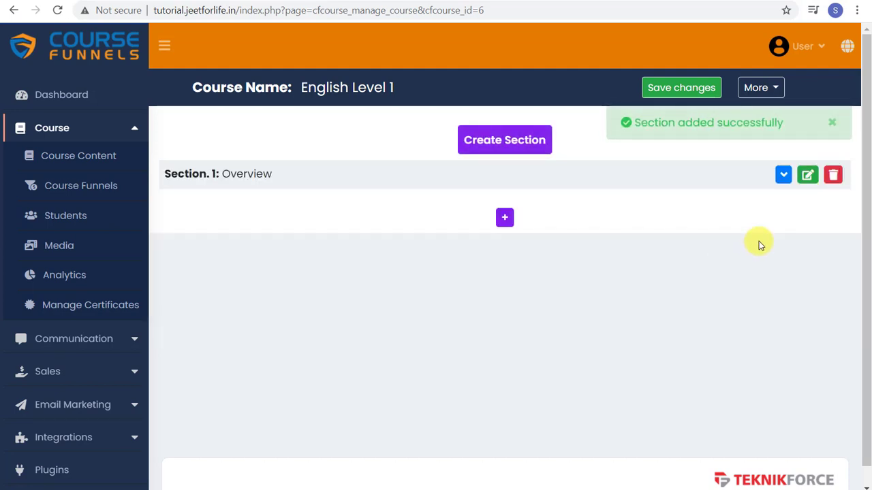
# - Add an 'Introduction' lecture to Overview with a pasted paragraph about English
pyautogui.click(782, 177)
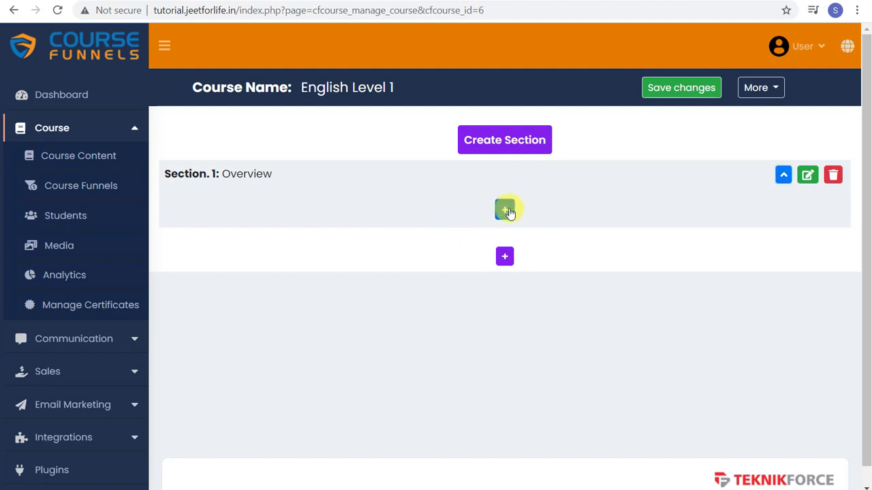
pyautogui.click(507, 211)
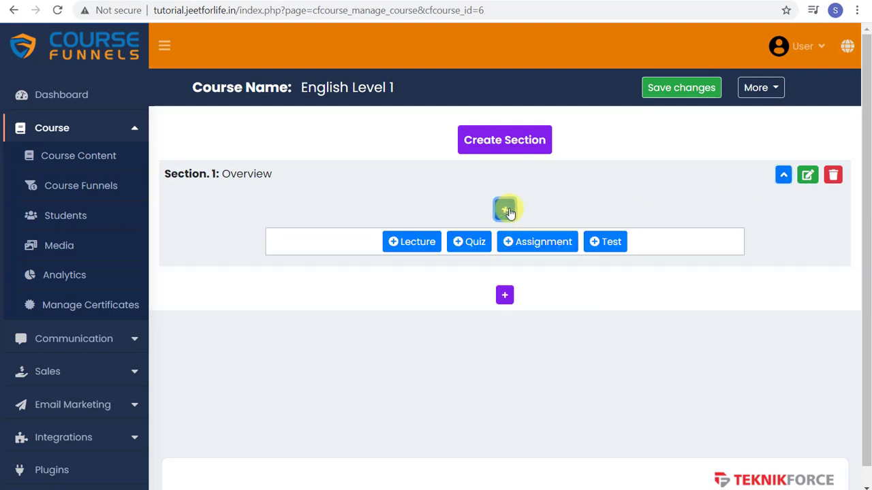
pyautogui.click(415, 244)
pyautogui.click(404, 305)
pyautogui.write('Introduction')
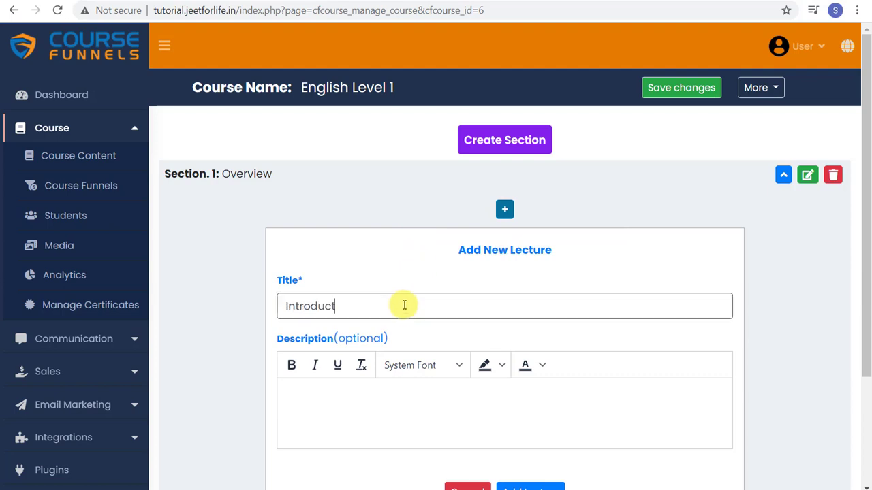
pyautogui.click(392, 408)
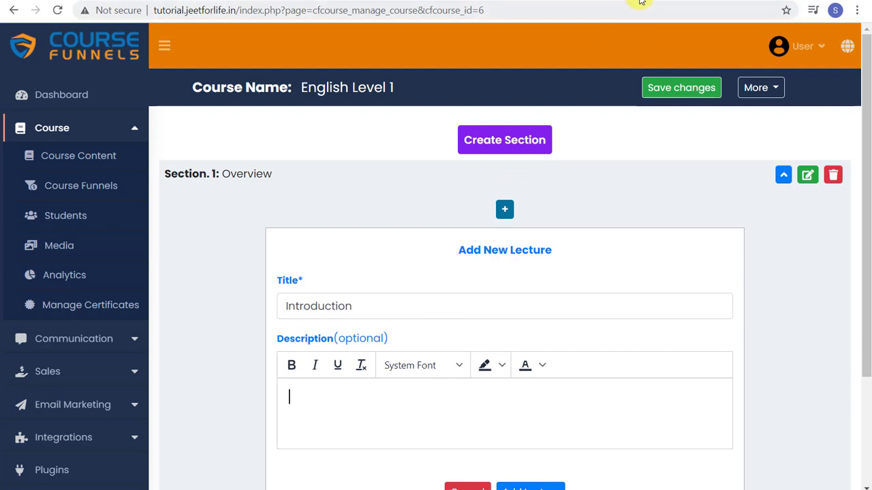
pyautogui.write('English is thought to be one of the most important languages in the world. One of the reasons is that English is spoken as the first language in many countries. ... There are 104 countries where English is spoken as the first language.')
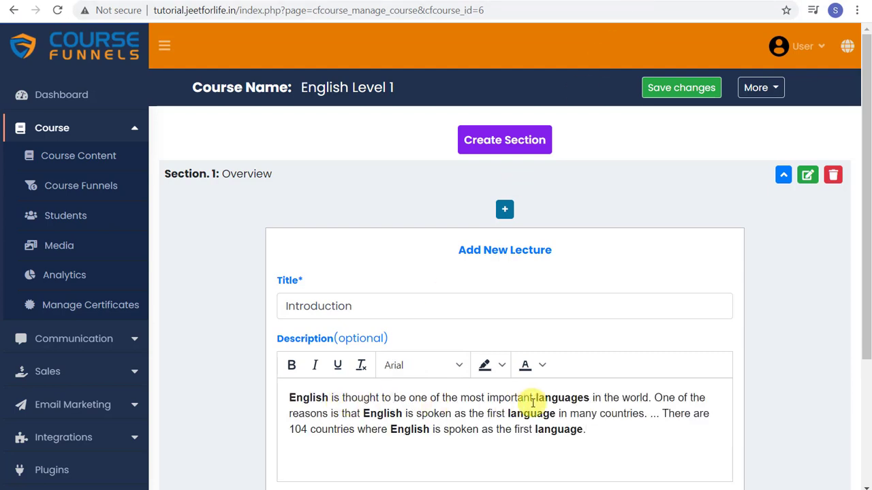
pyautogui.scroll(-2, 548, 403)
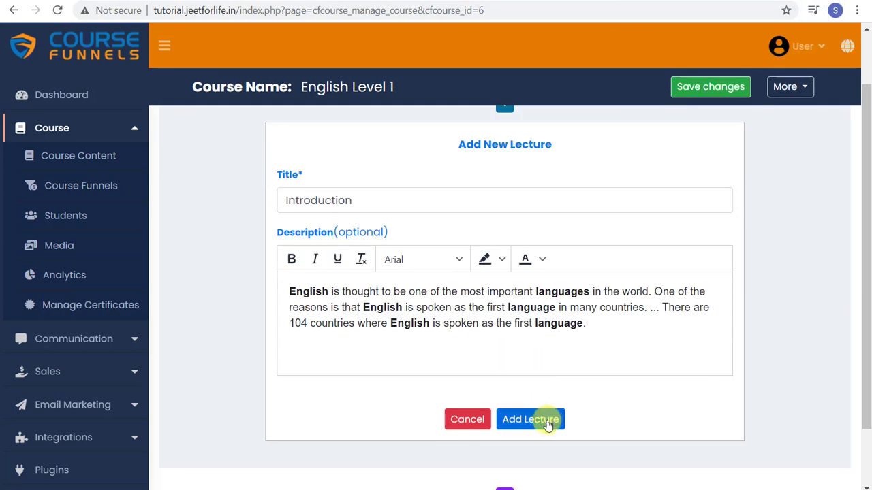
pyautogui.click(546, 425)
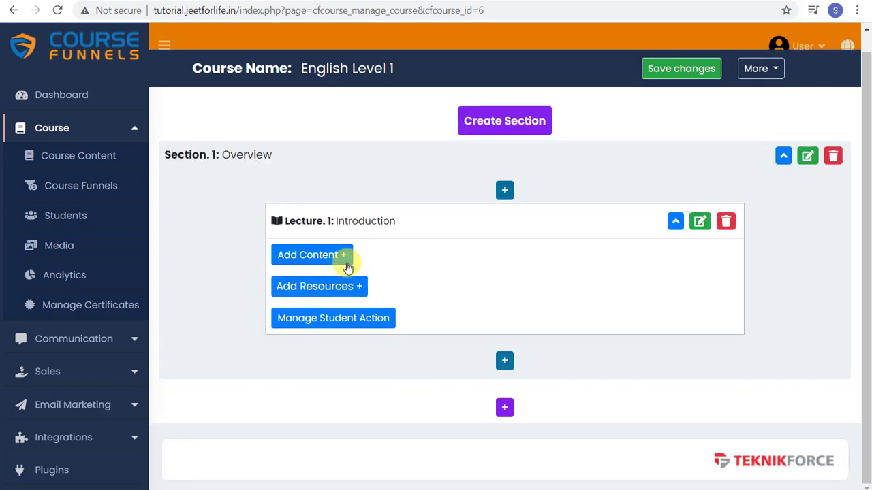
# - Attach a pasted YouTube video with length 2:15:28 as the Introduction lecture's content
pyautogui.click(344, 260)
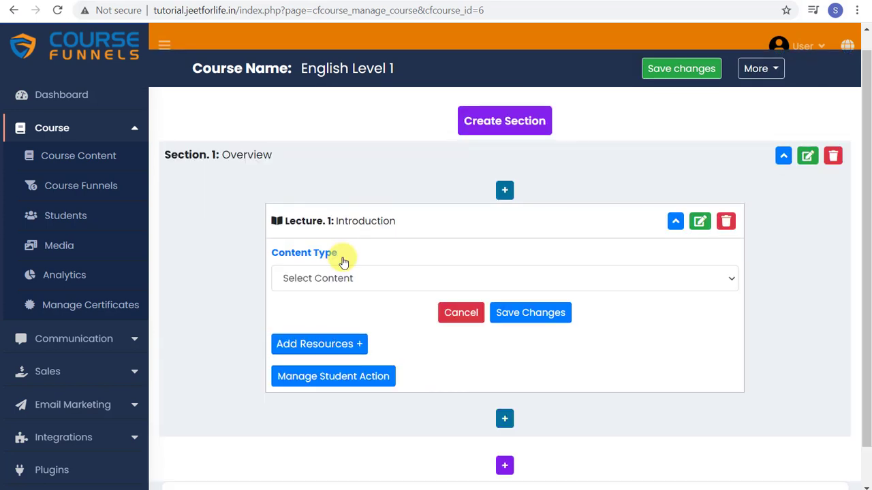
pyautogui.click(351, 280)
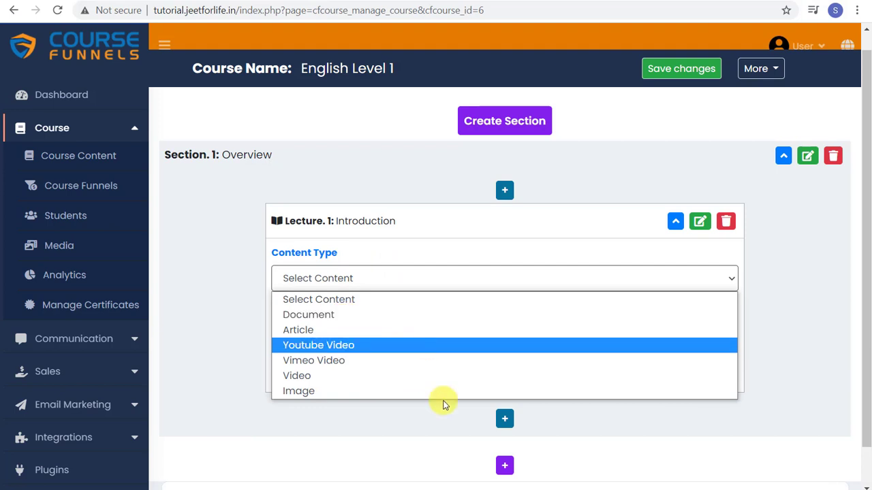
pyautogui.click(308, 314)
pyautogui.click(347, 278)
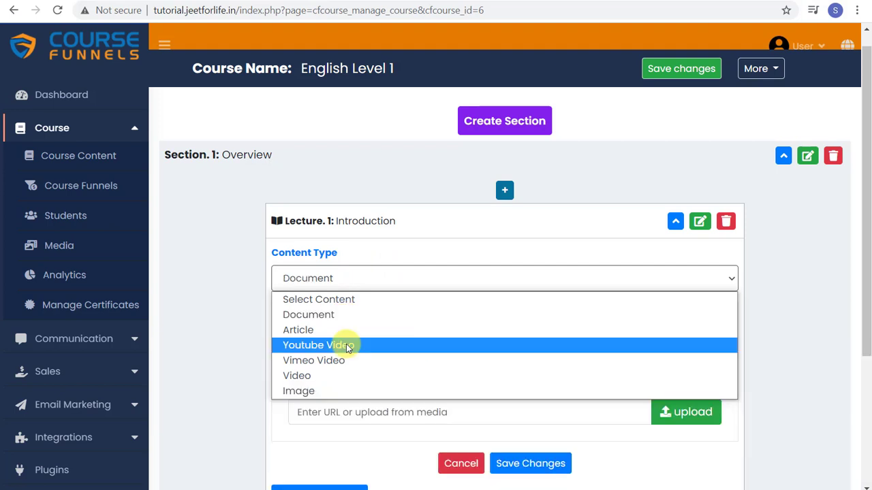
pyautogui.click(347, 346)
pyautogui.click(405, 374)
pyautogui.write('https://www.youtube.com/watch?v=AVYfyTvc9KY')
pyautogui.click(431, 410)
pyautogui.click(476, 408)
pyautogui.click(587, 408)
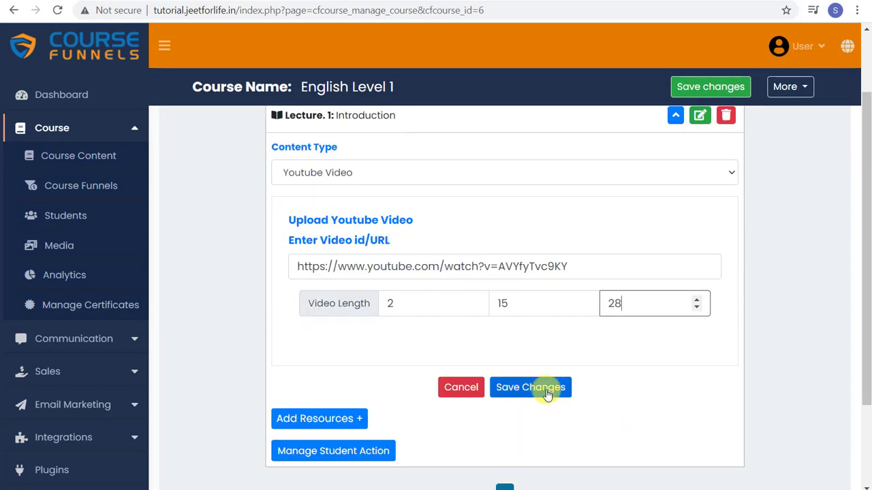
pyautogui.click(549, 392)
# - Add a Link resource with text 'CHAPTER I INTRODUCTION' and its URL
pyautogui.scroll(2, 349, 431)
pyautogui.click(348, 428)
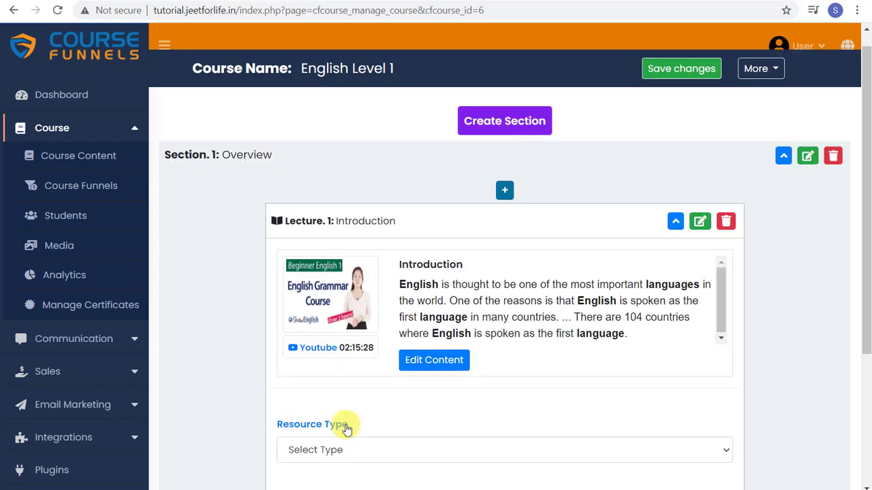
pyautogui.scroll(-2, 457, 423)
pyautogui.click(640, 348)
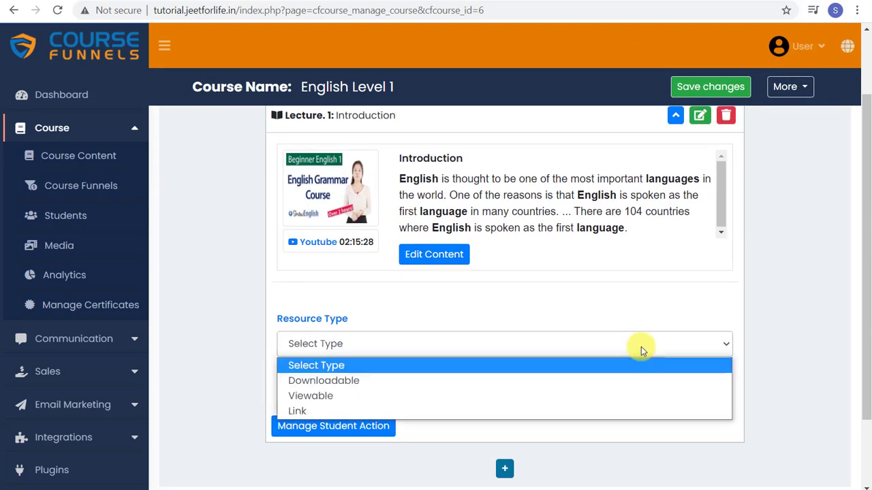
pyautogui.click(311, 410)
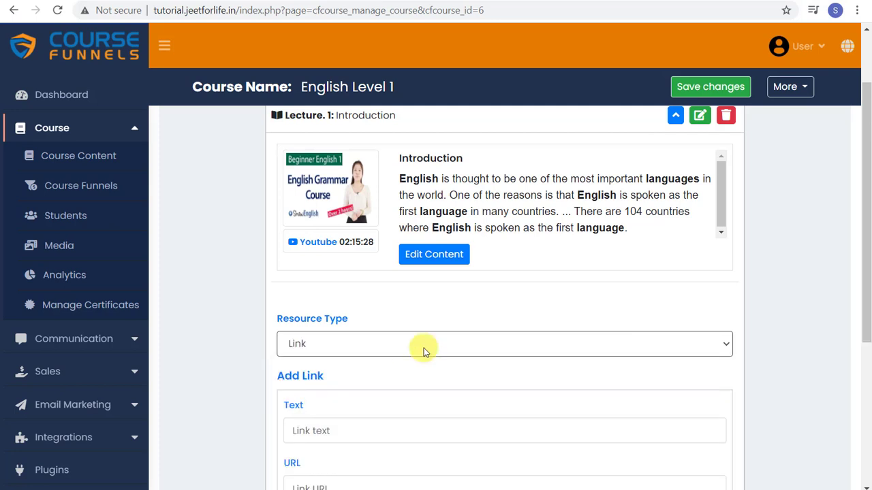
pyautogui.scroll(-4, 444, 347)
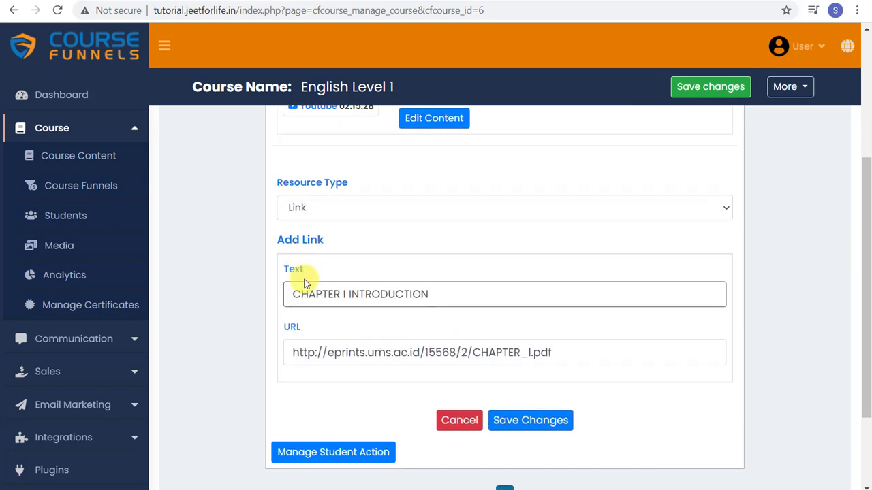
pyautogui.moveTo(431, 294); pyautogui.dragTo(274, 296)
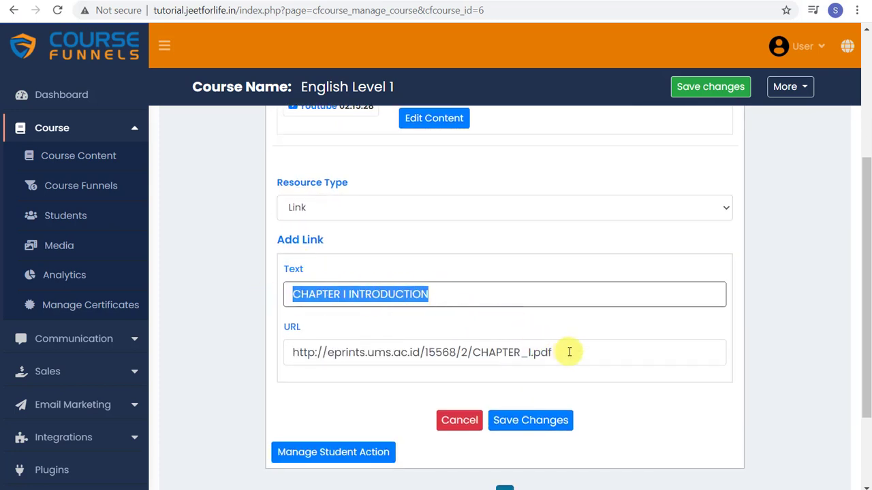
pyautogui.moveTo(570, 352); pyautogui.dragTo(272, 352)
pyautogui.click(409, 332)
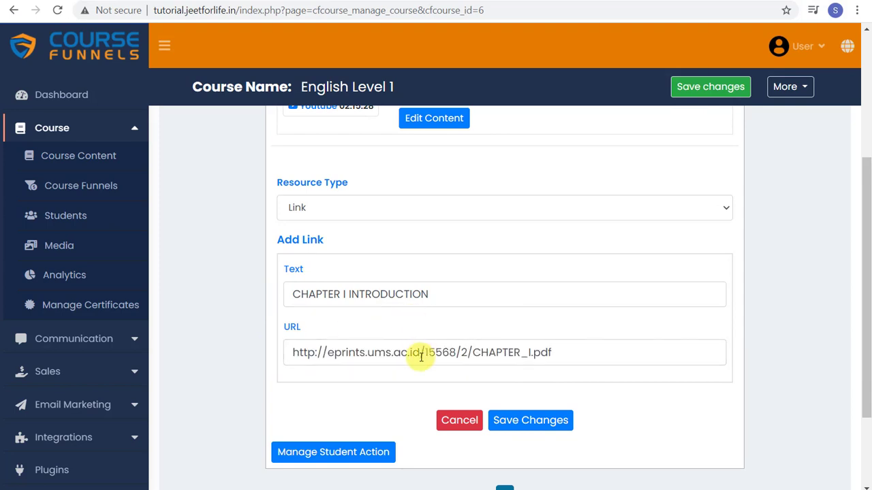
# - Save the link, toggle Disable Comments, Disable Likes and Show Comments After Approval, expand Overview
pyautogui.click(527, 427)
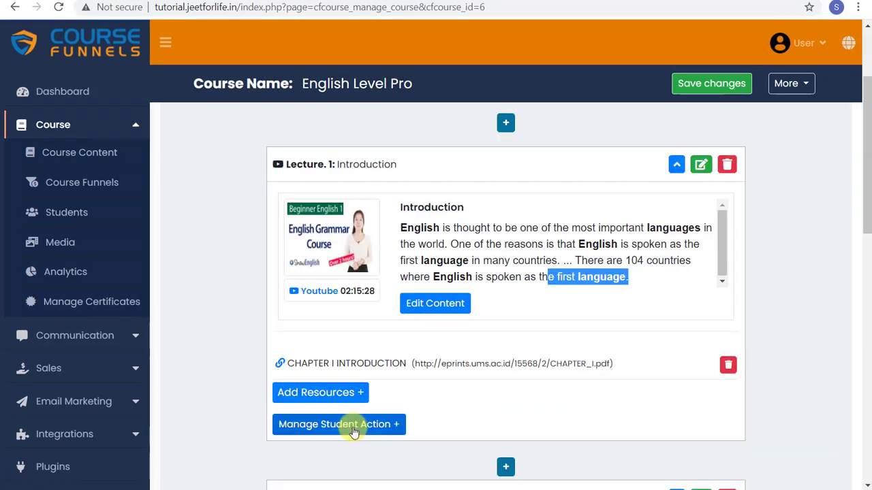
pyautogui.click(354, 426)
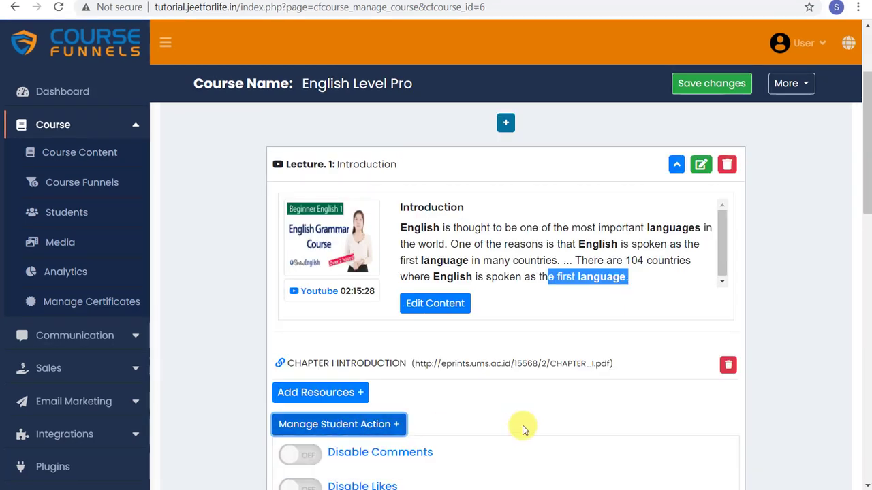
pyautogui.scroll(-2, 522, 428)
pyautogui.click(303, 320)
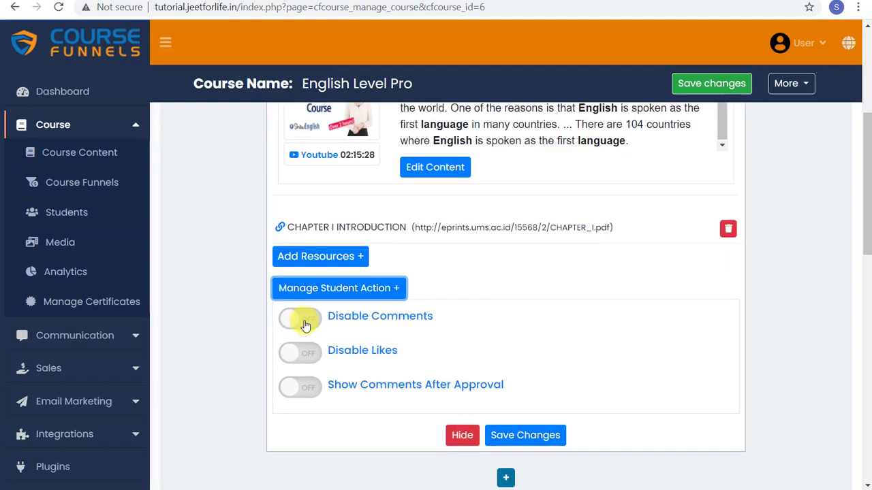
pyautogui.click(297, 363)
pyautogui.click(296, 391)
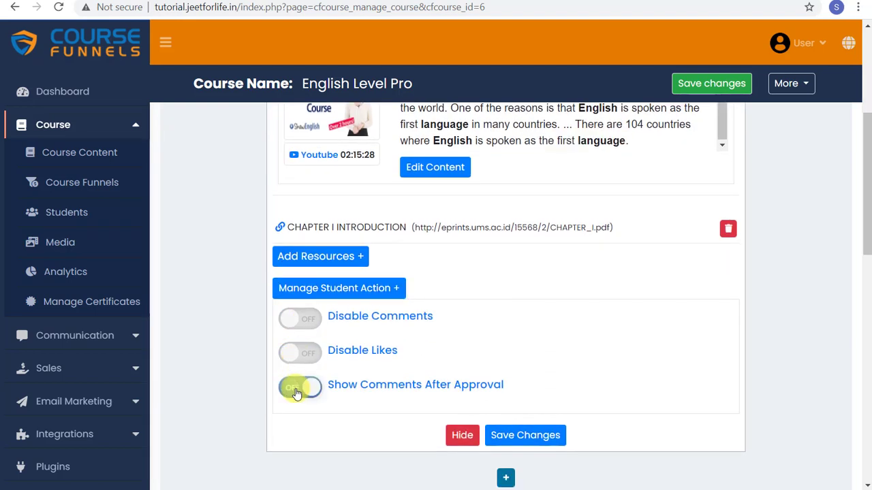
pyautogui.click(526, 434)
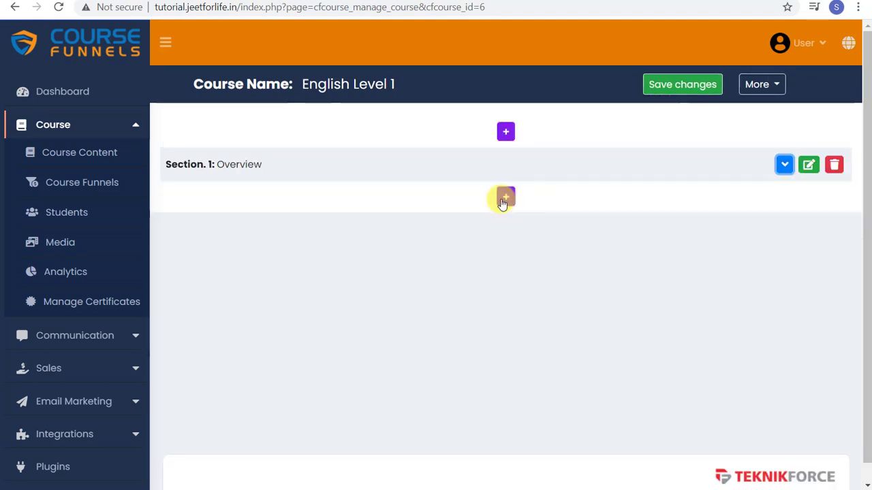
pyautogui.click(784, 164)
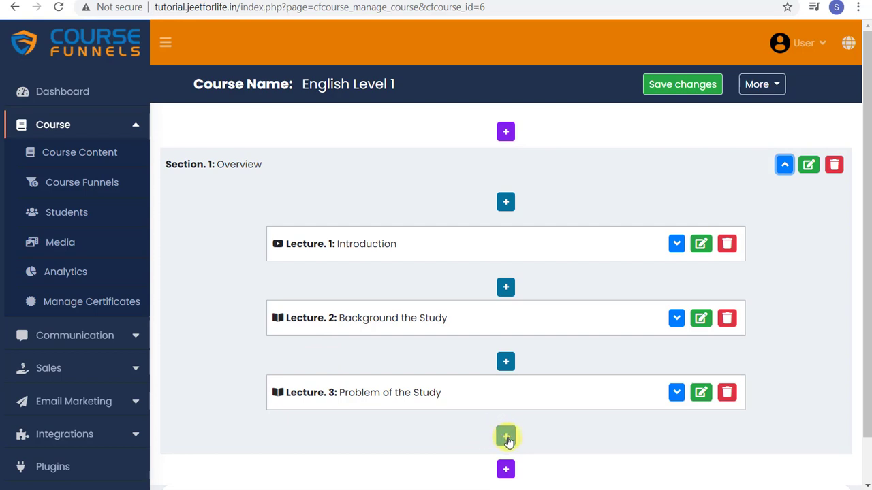
# - Add a new section titled 'English Quiz 1' after the Overview lectures
pyautogui.click(506, 438)
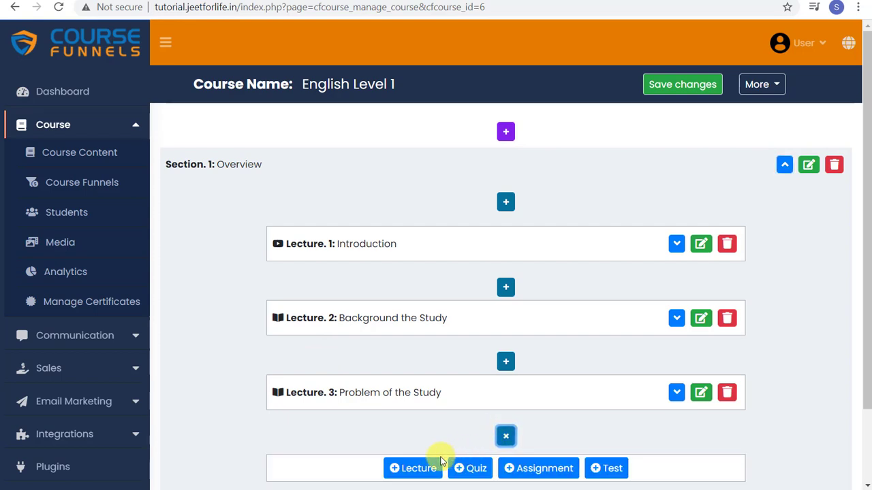
pyautogui.click(505, 442)
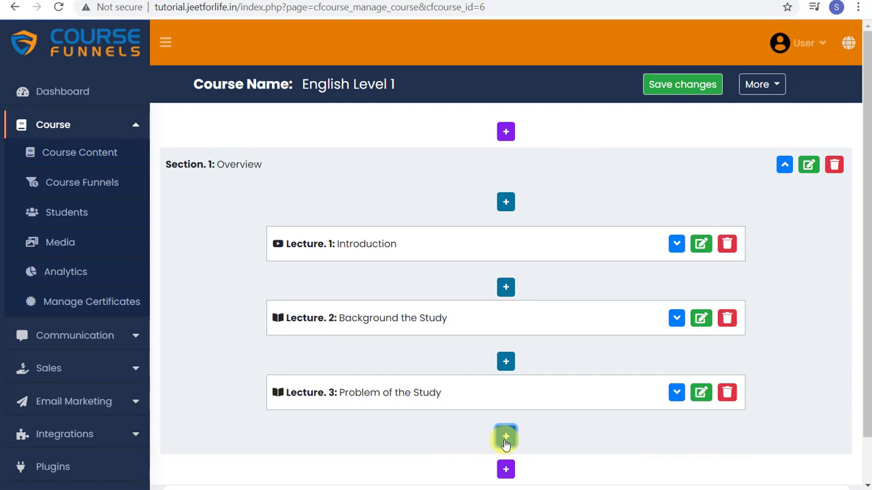
pyautogui.scroll(-1, 505, 443)
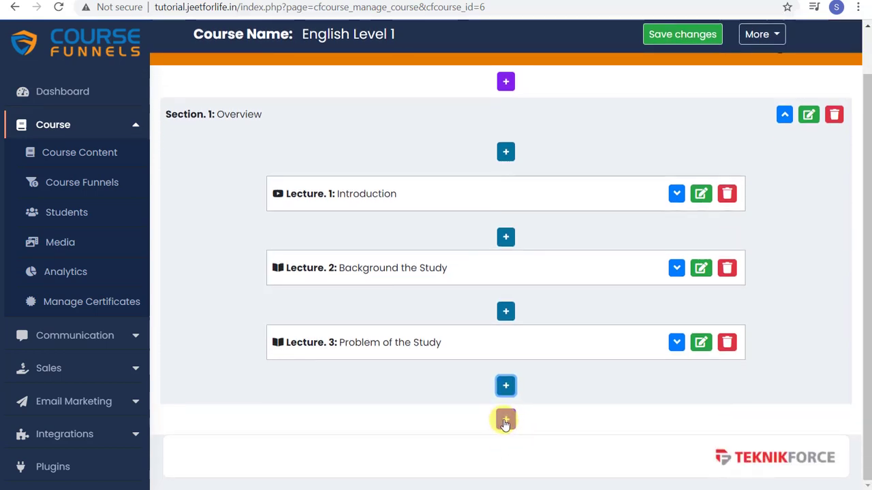
pyautogui.click(505, 421)
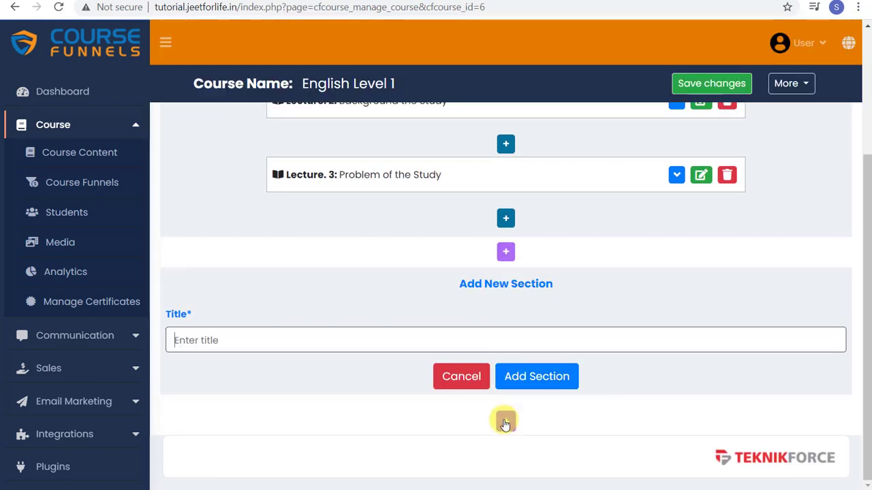
pyautogui.write('English Quiz 1')
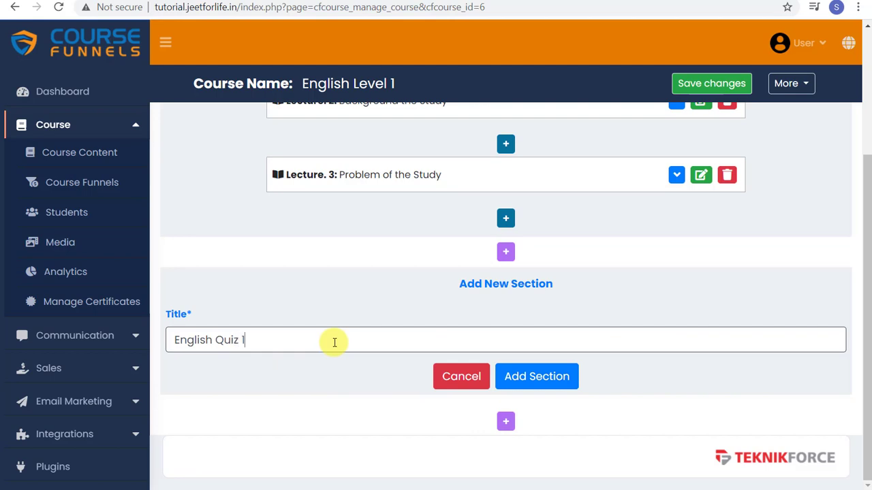
pyautogui.click(517, 375)
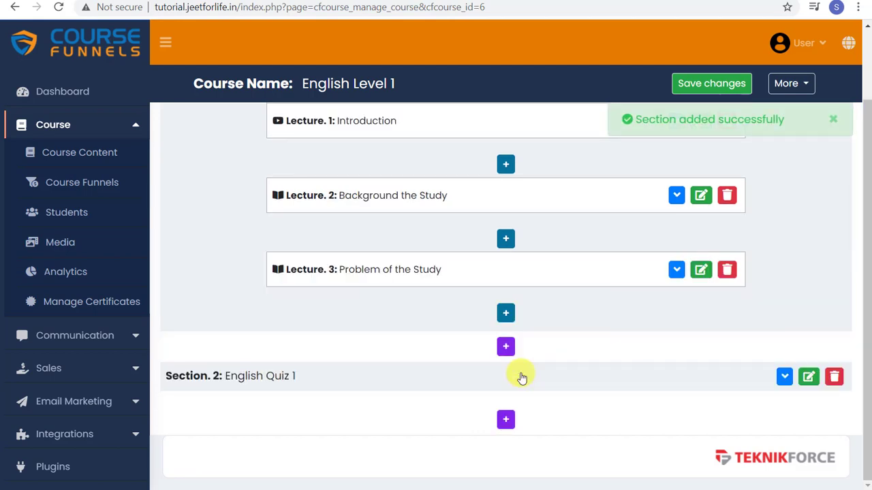
# - Add a quiz named 'Quiz 1' to the English Quiz 1 section
pyautogui.click(784, 339)
pyautogui.click(505, 374)
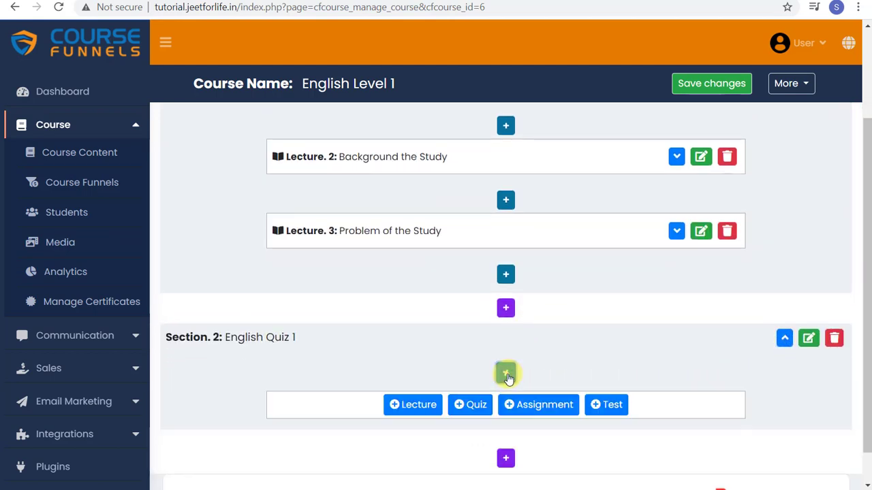
pyautogui.click(475, 406)
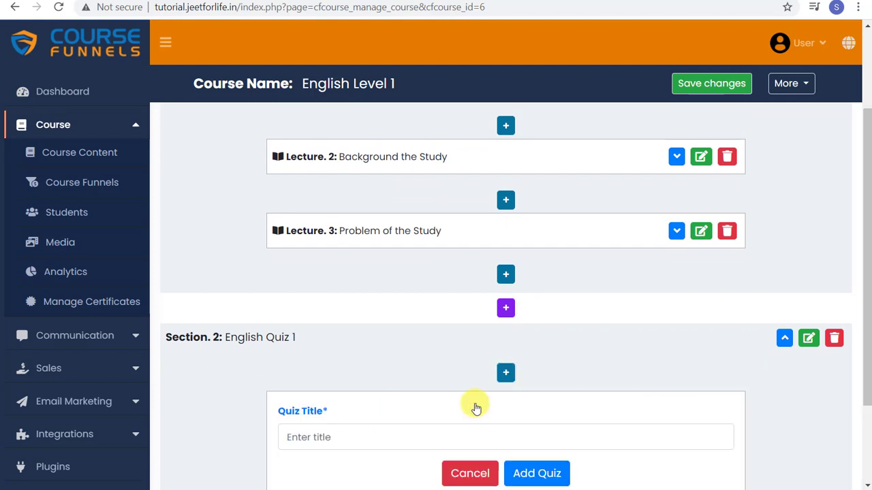
pyautogui.scroll(-2, 393, 321)
pyautogui.write('Quiz ')
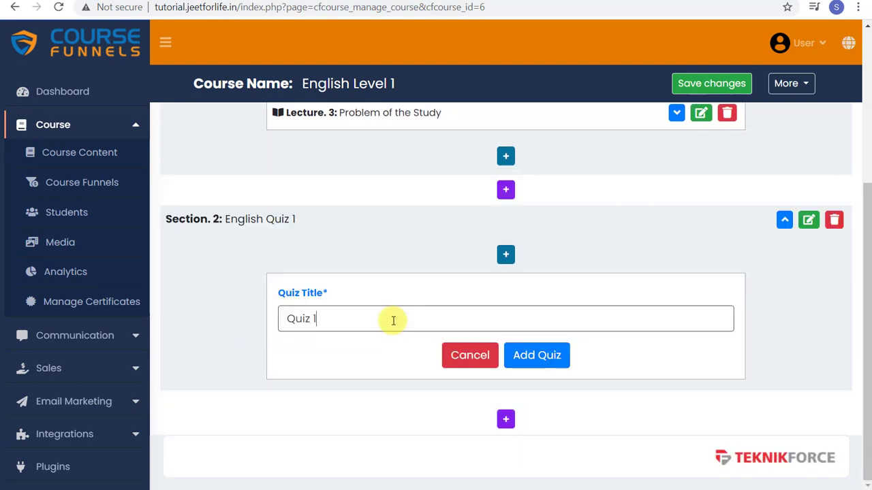
pyautogui.write('1')
pyautogui.click(545, 355)
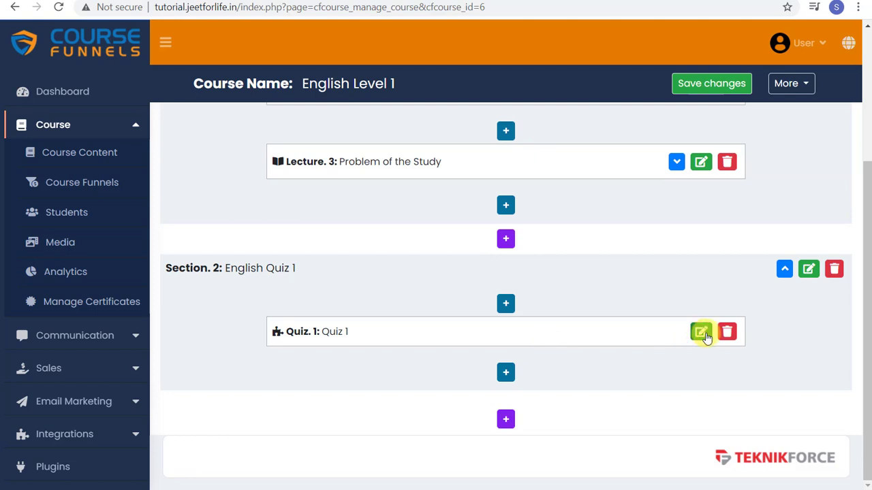
# - Give Quiz 1 a basic grammar rules description and a 60-minute duration
pyautogui.click(702, 333)
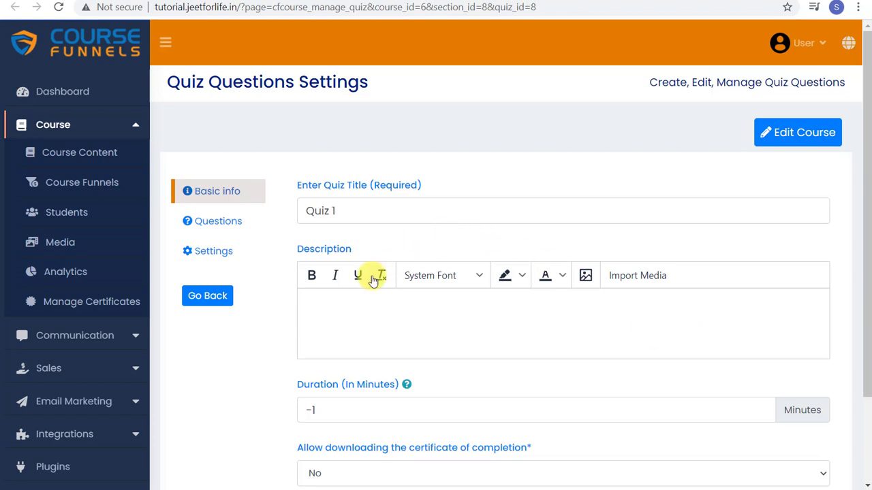
pyautogui.write('It tests what you learned on our basic grammar rules page.')
pyautogui.scroll(-2, 695, 243)
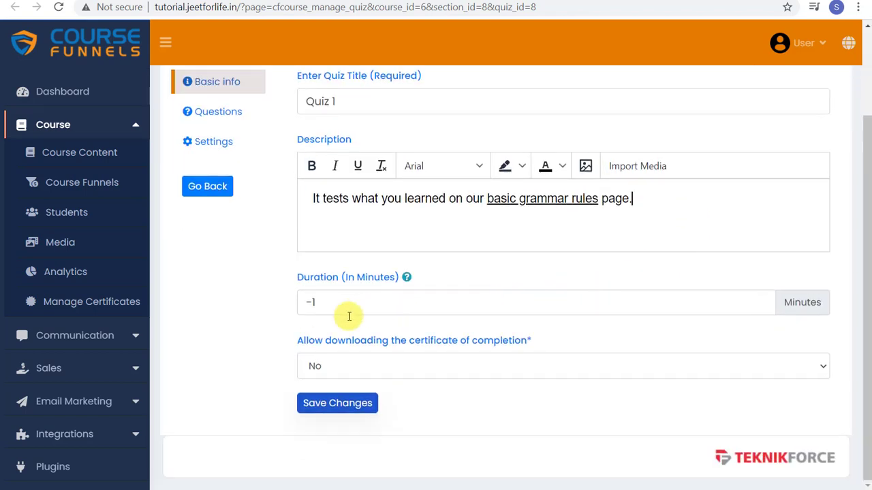
pyautogui.moveTo(307, 302); pyautogui.dragTo(331, 302)
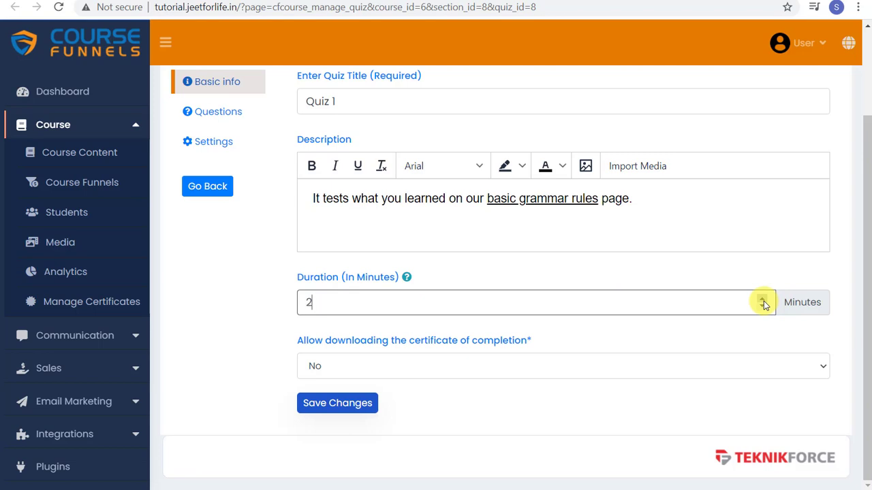
pyautogui.moveTo(749, 302); pyautogui.dragTo(272, 306)
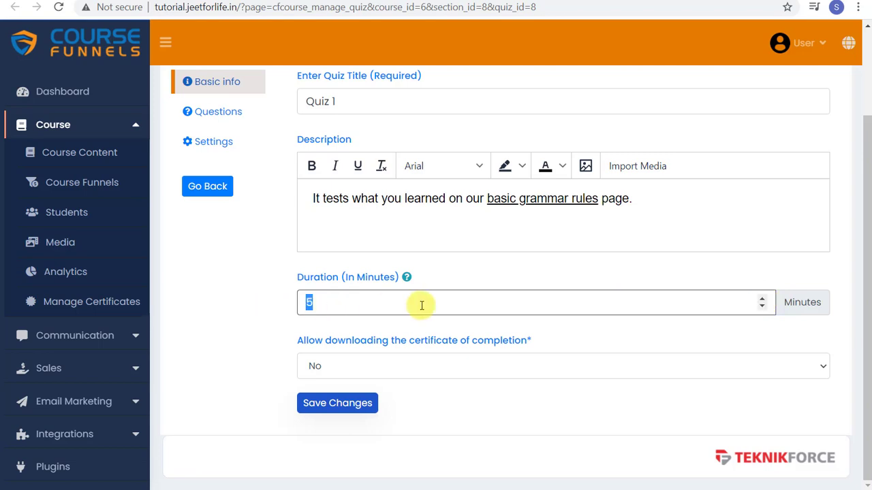
pyautogui.press('Return')
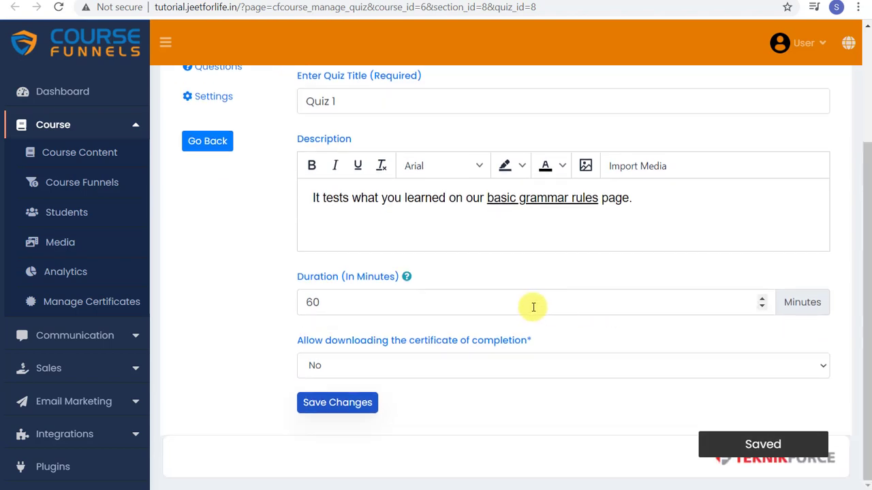
# - Set Allow downloading the certificate to Yes and save the quiz settings
pyautogui.click(348, 371)
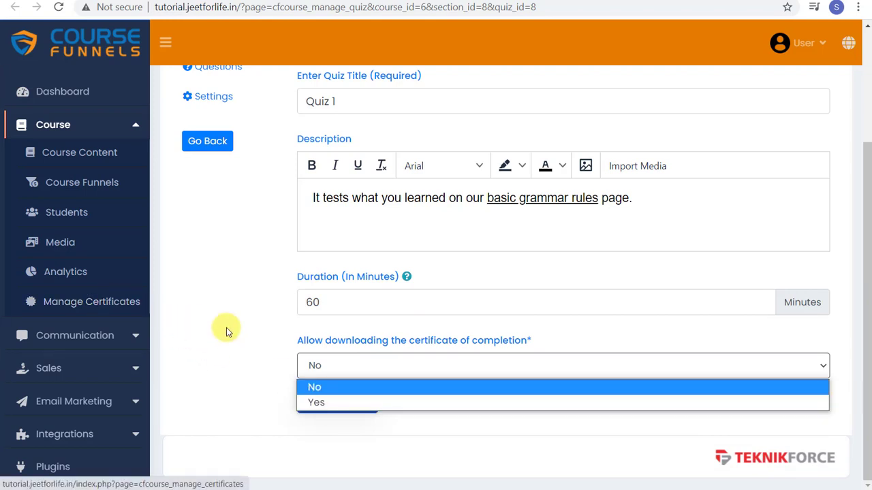
pyautogui.click(317, 402)
pyautogui.click(342, 402)
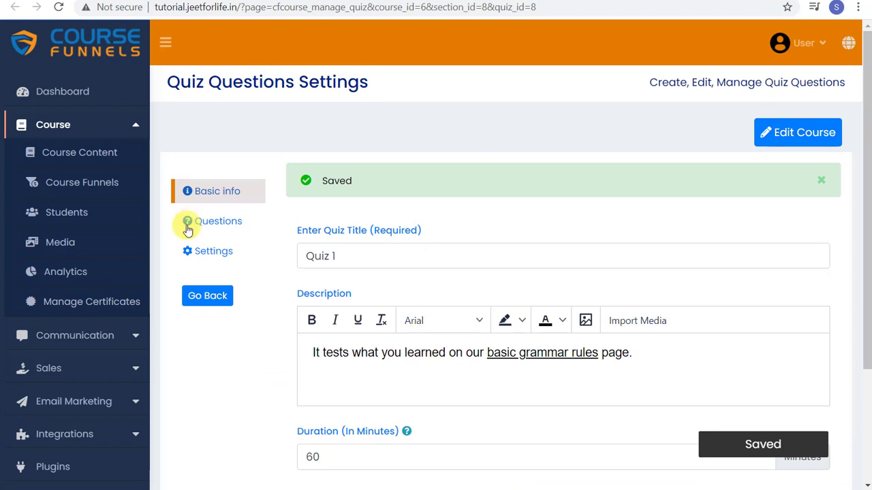
# - Start a single-answer question reading 'Every sentence must have a subject and'
pyautogui.click(214, 224)
pyautogui.click(559, 205)
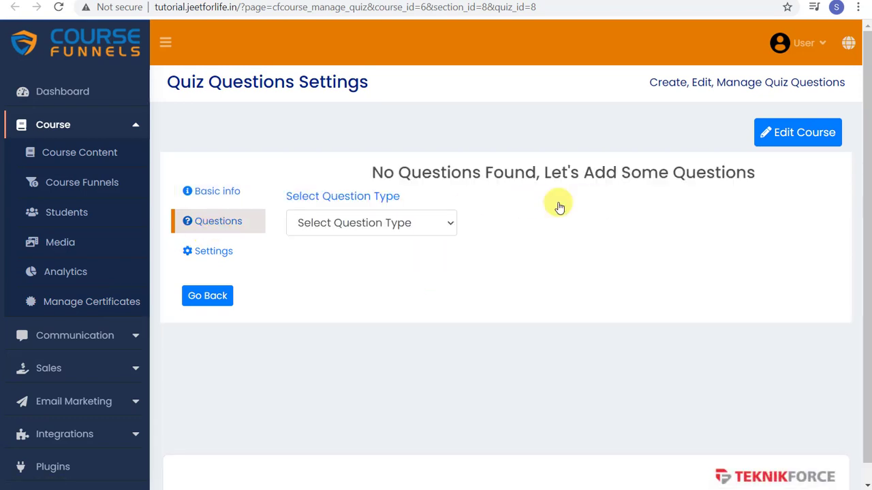
pyautogui.click(450, 225)
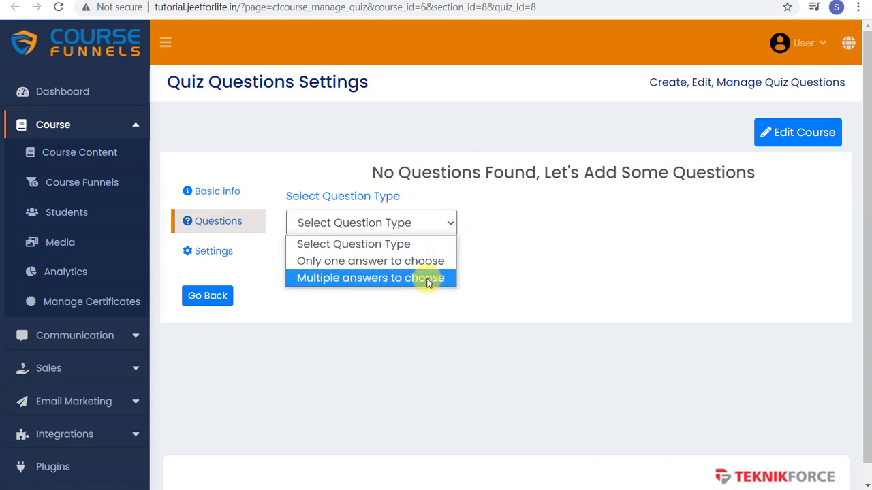
pyautogui.click(439, 262)
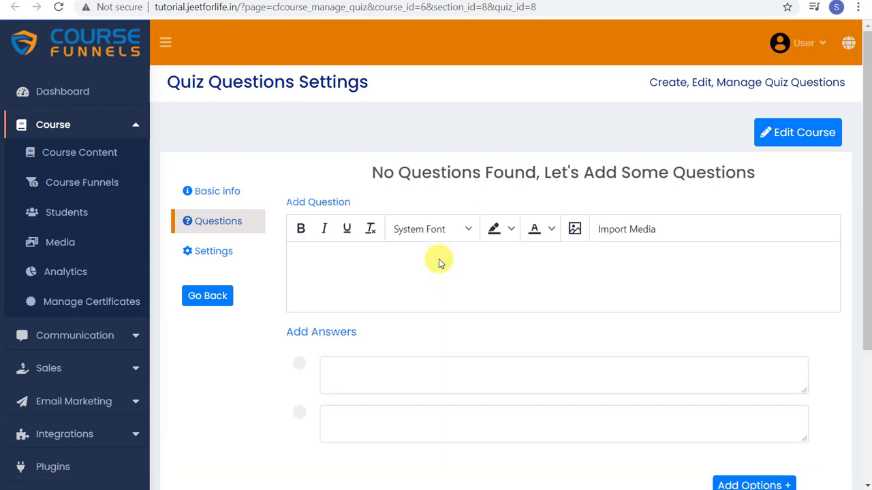
pyautogui.write('Every sentence must have a subject and')
pyautogui.scroll(-1, 586, 292)
# - Enter answers 'a verb' (correct) and 'an object', dropping an extra 'an adjective', and add it
pyautogui.click(639, 315)
pyautogui.write('a')
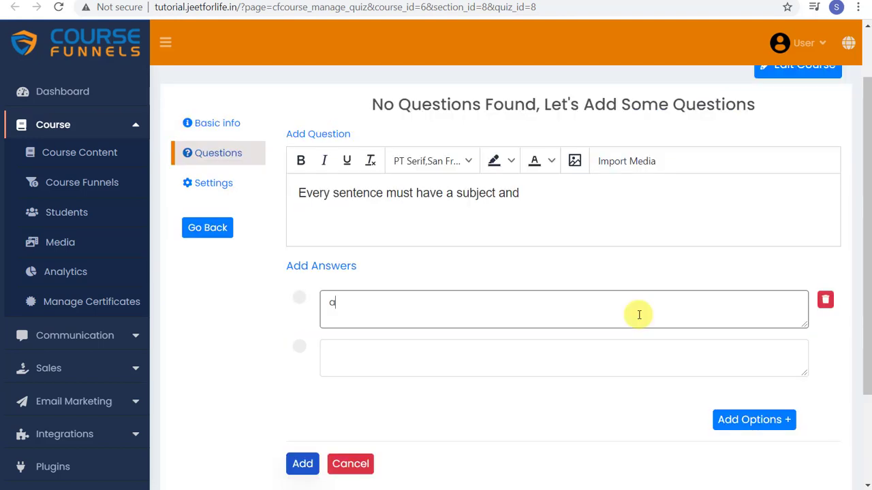
pyautogui.click(446, 360)
pyautogui.write('an object')
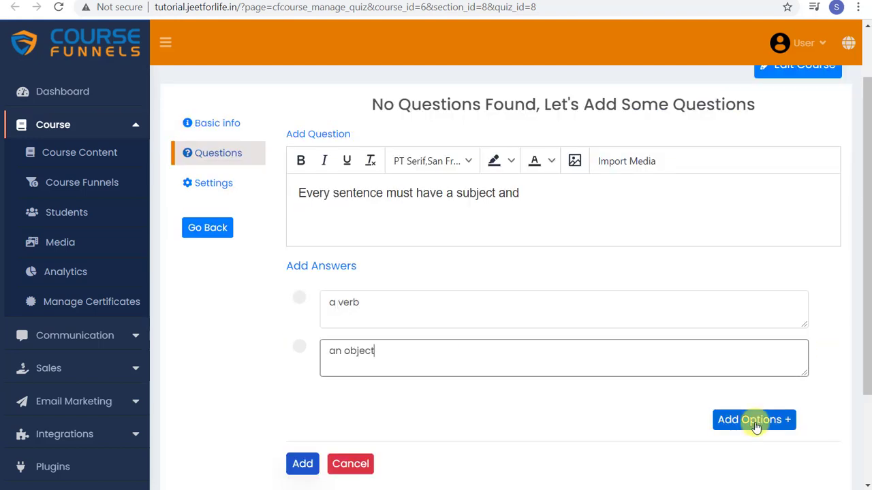
pyautogui.click(752, 420)
pyautogui.write('an adjective')
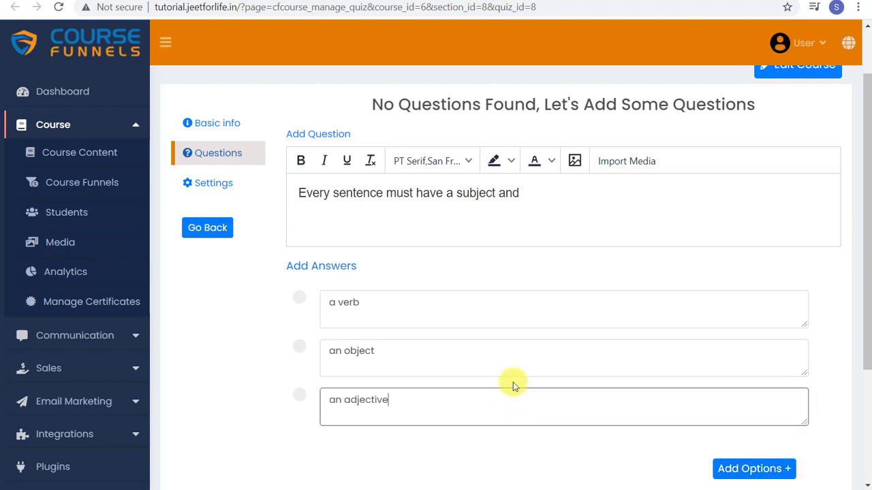
pyautogui.moveTo(422, 391)
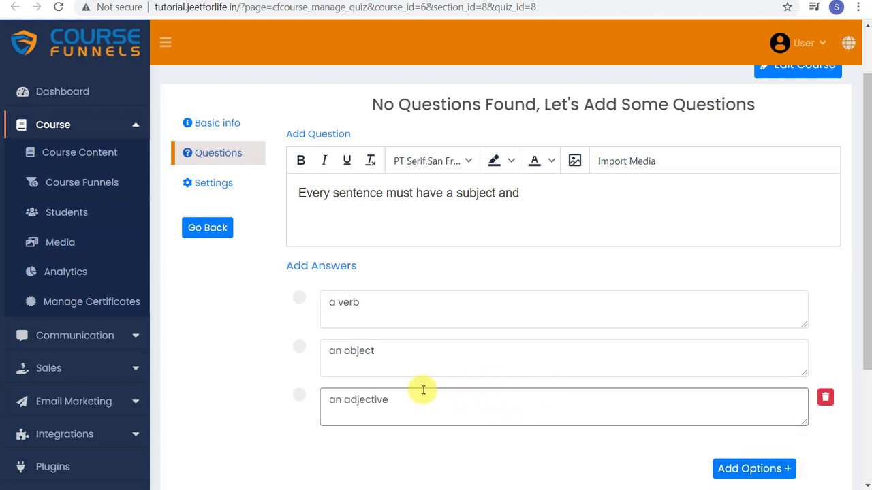
pyautogui.click(825, 400)
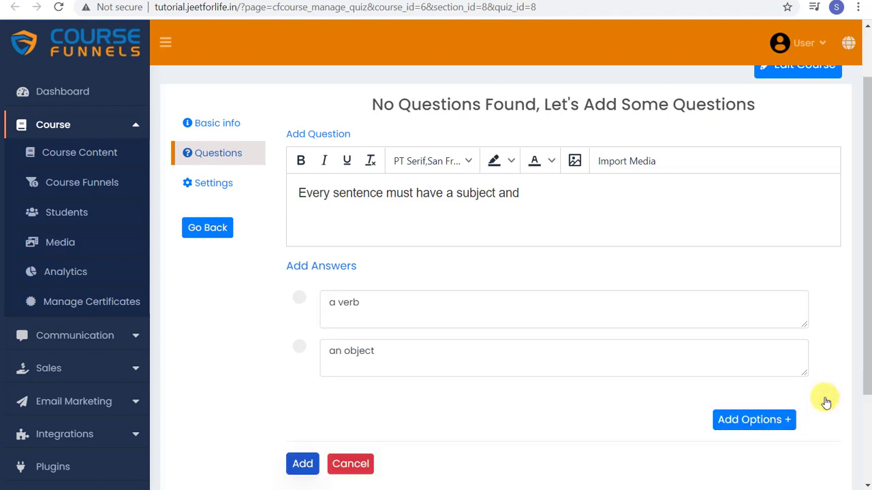
pyautogui.click(299, 300)
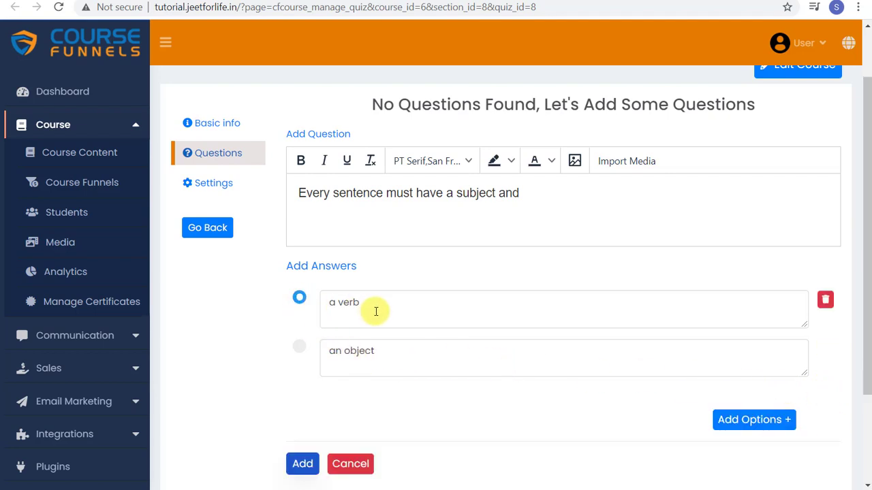
pyautogui.click(302, 467)
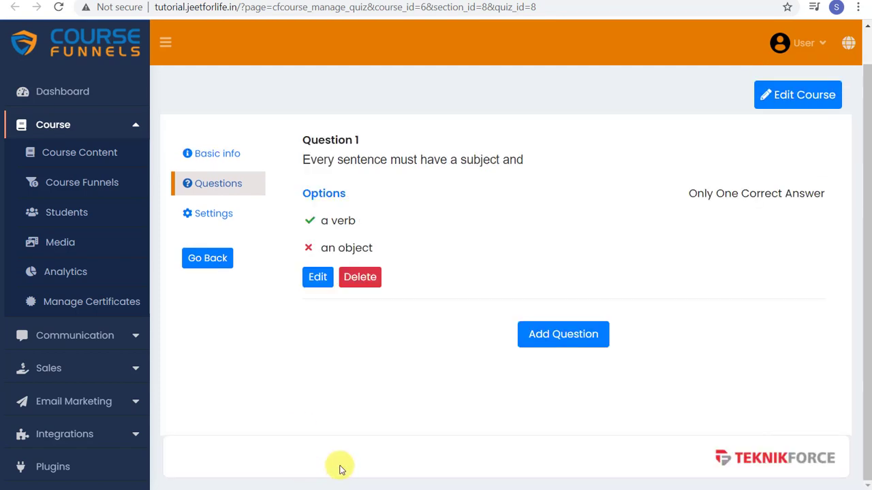
# - Start a multiple-answer question reading 'Which of the following are Parts of Speech?'
pyautogui.click(550, 342)
pyautogui.click(436, 350)
pyautogui.click(427, 405)
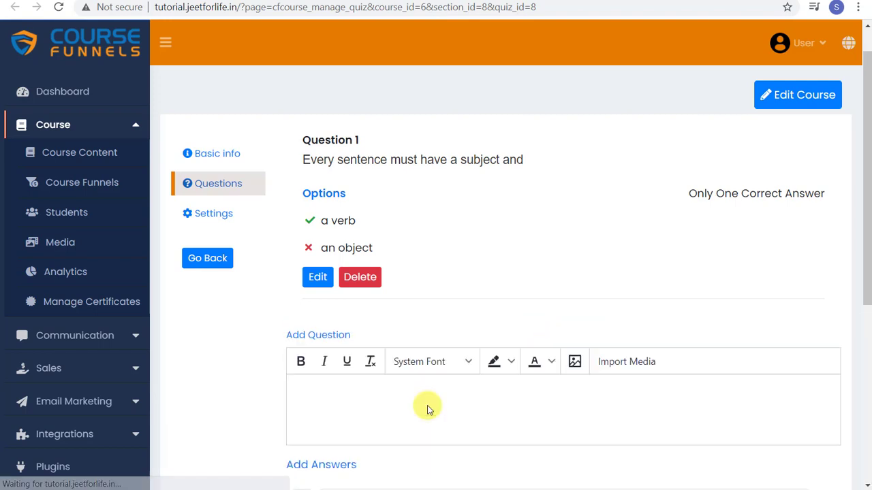
pyautogui.scroll(-3, 427, 404)
pyautogui.write('Which of the following are Parts of Speech')
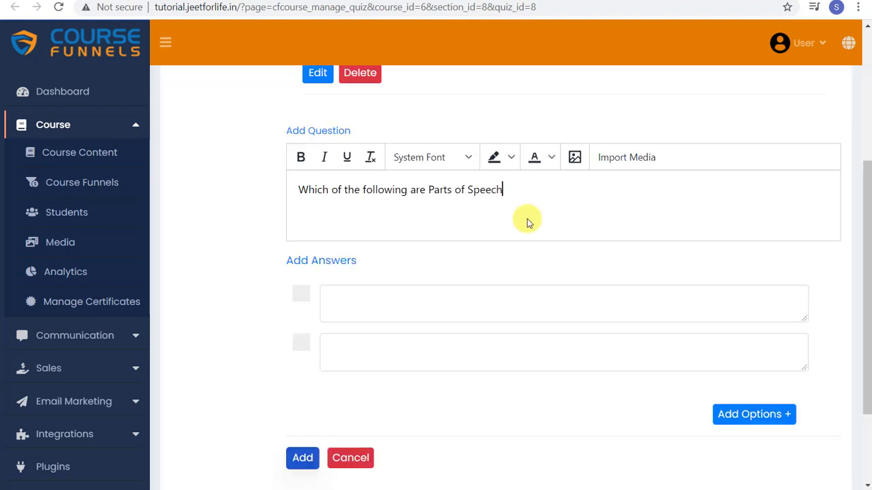
pyautogui.write('?')
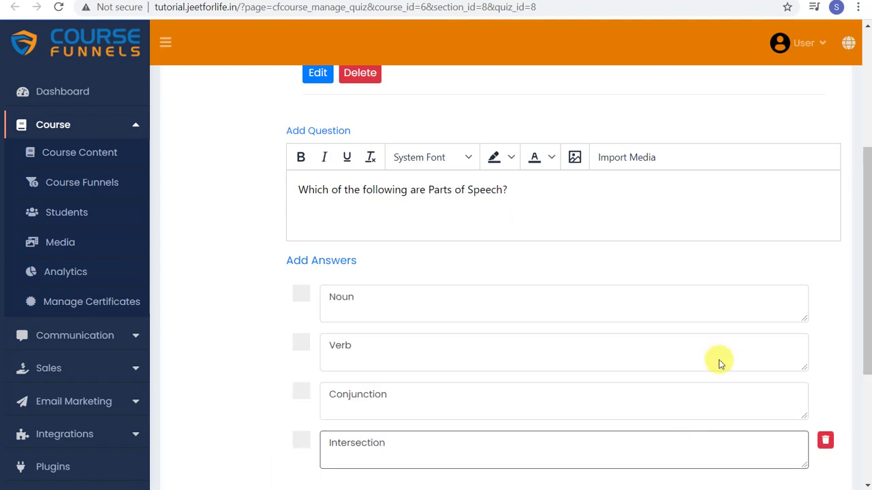
# - Mark Noun, Verb and Conjunction as correct, leaving Intersection wrong, and add the question
pyautogui.scroll(-2, 829, 273)
pyautogui.click(301, 226)
pyautogui.click(301, 275)
pyautogui.click(301, 325)
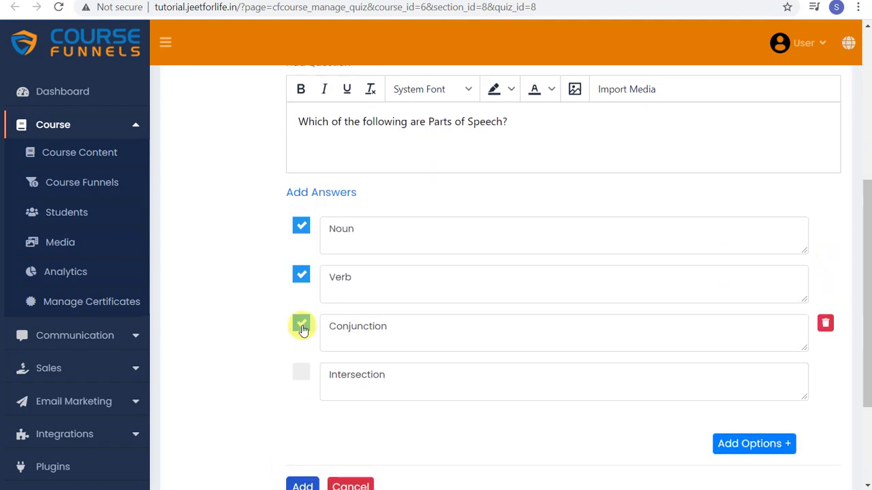
pyautogui.scroll(-2, 254, 365)
pyautogui.click(303, 419)
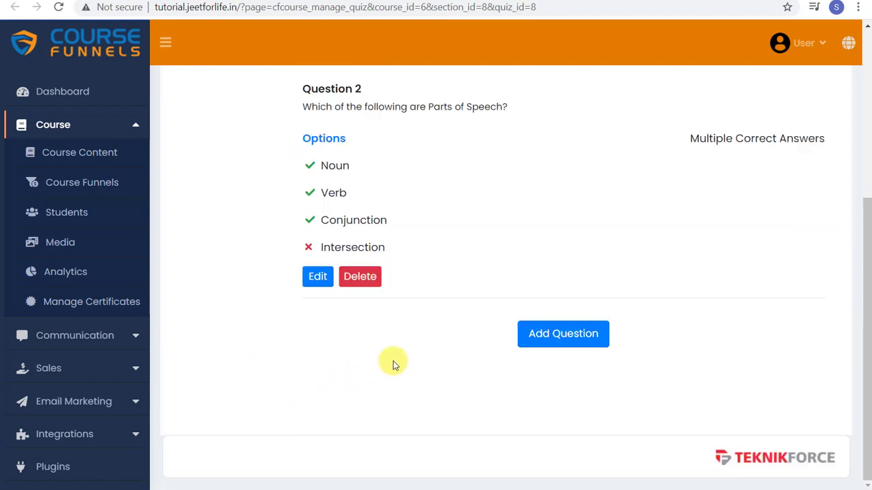
pyautogui.scroll(3, 393, 365)
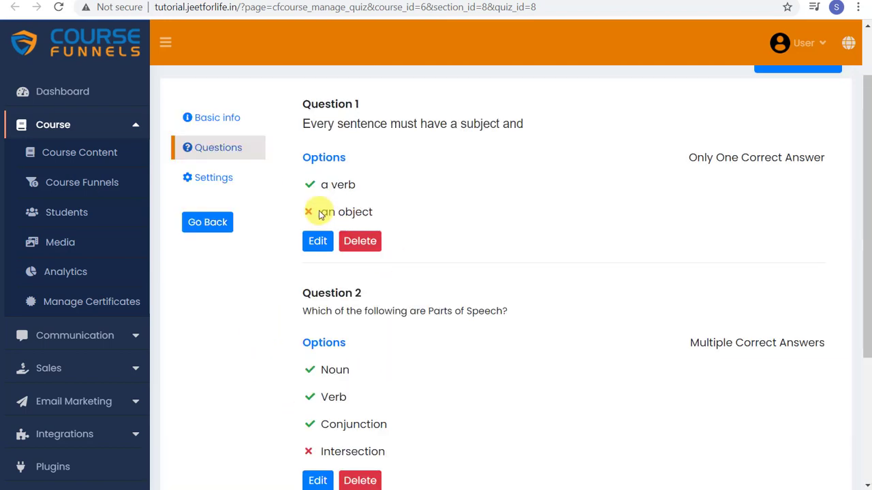
# - On Quiz 1's Settings tab, leave Disable Comments, Disable Likes and Delay Result switched off
pyautogui.click(242, 188)
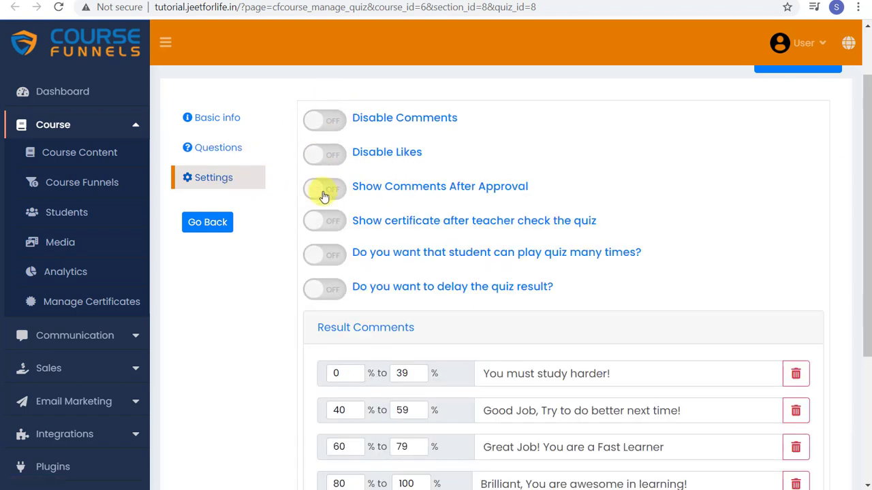
pyautogui.click(324, 121)
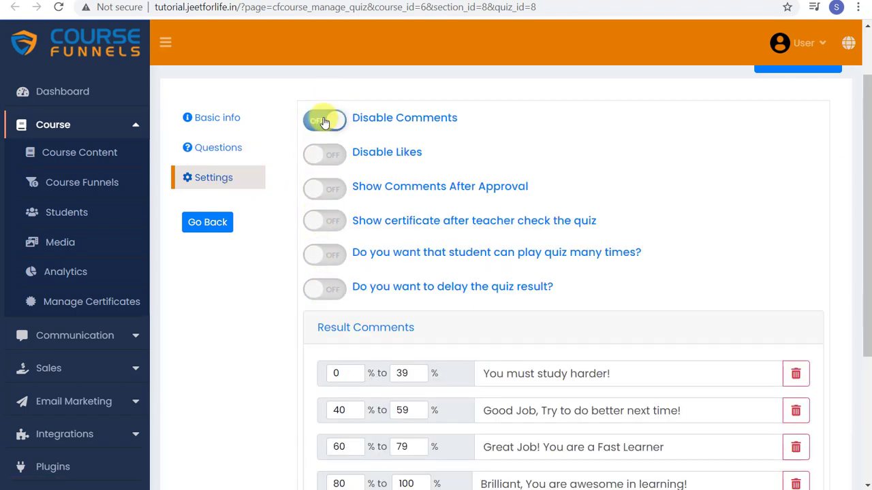
pyautogui.click(327, 126)
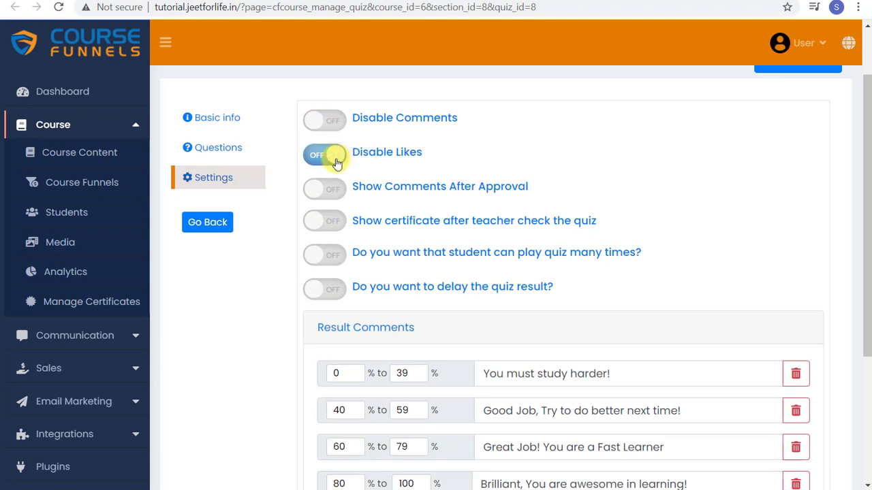
pyautogui.click(336, 160)
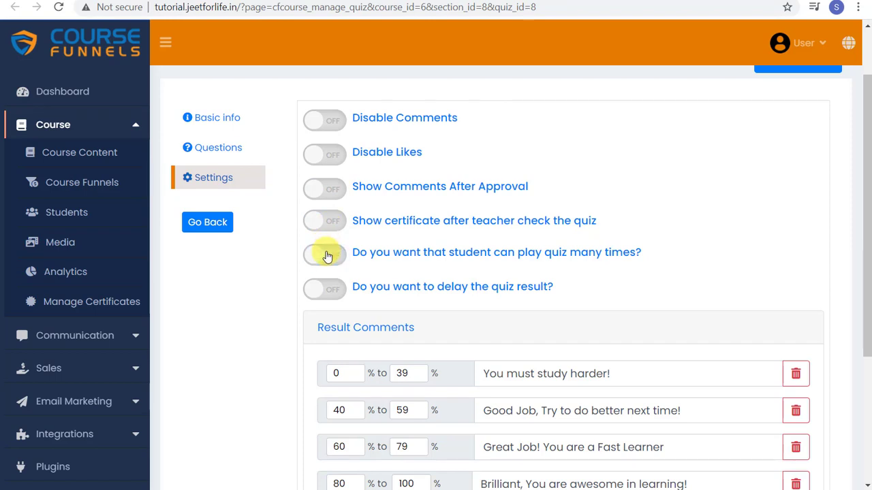
pyautogui.click(325, 289)
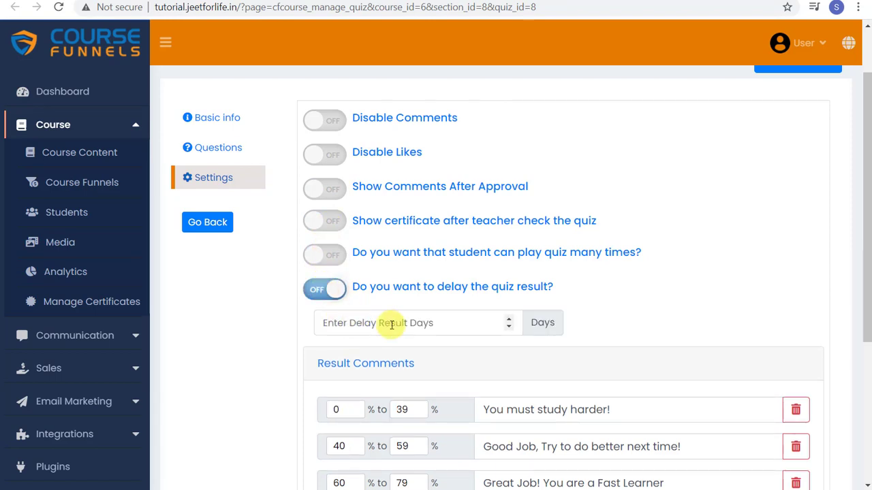
pyautogui.click(431, 323)
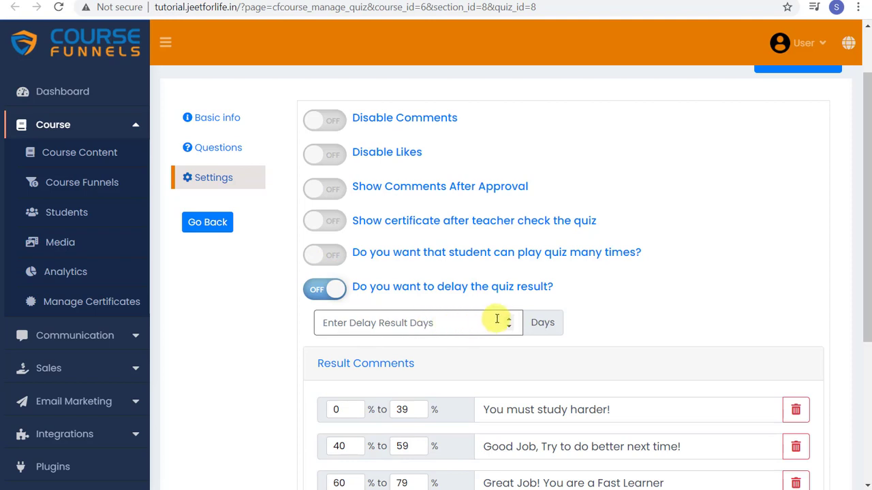
pyautogui.moveTo(506, 322); pyautogui.dragTo(312, 322)
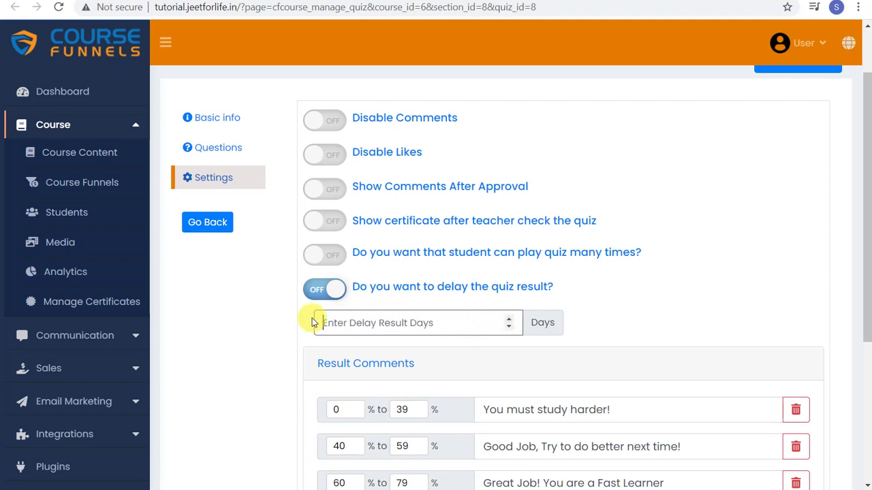
pyautogui.click(325, 290)
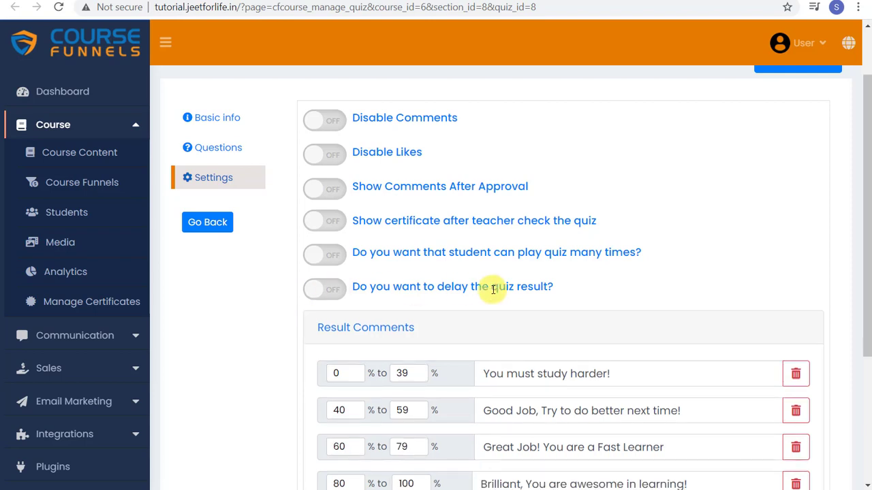
pyautogui.scroll(-3, 625, 275)
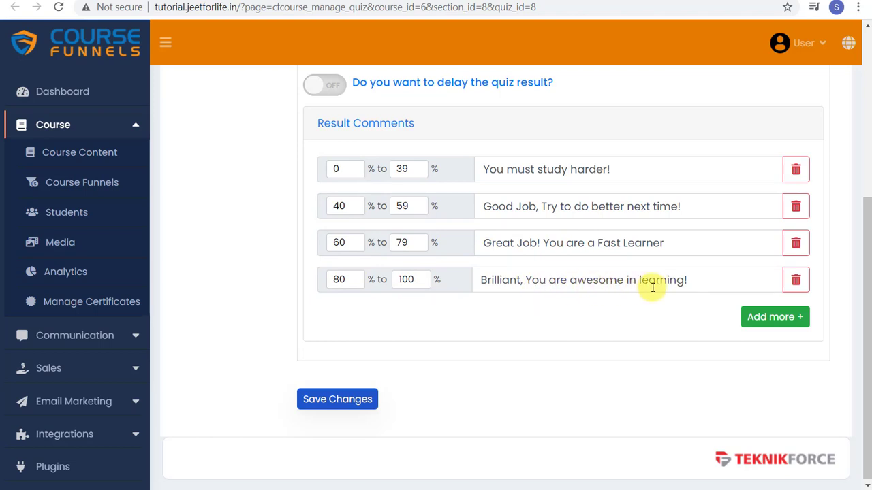
# - Discard a trial fifth result comment range, save the quiz settings, and return to the course outline
pyautogui.click(775, 317)
pyautogui.click(505, 317)
pyautogui.write('you can add here more if you wan')
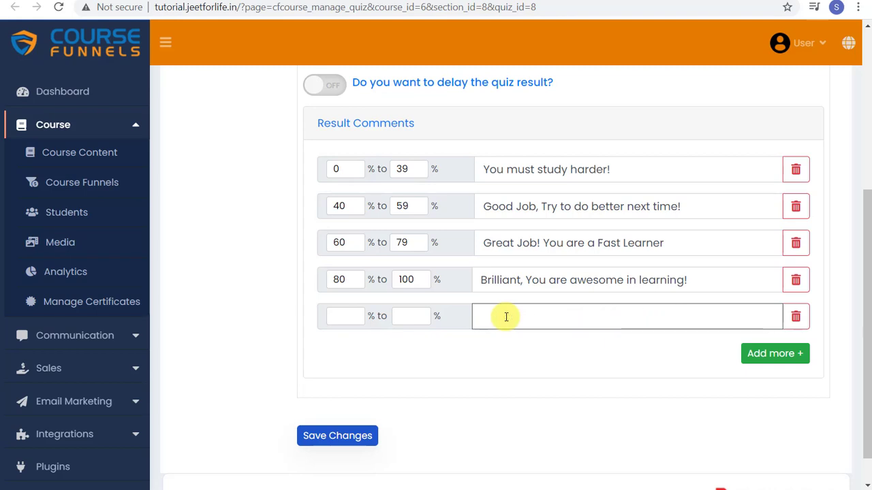
pyautogui.click(798, 318)
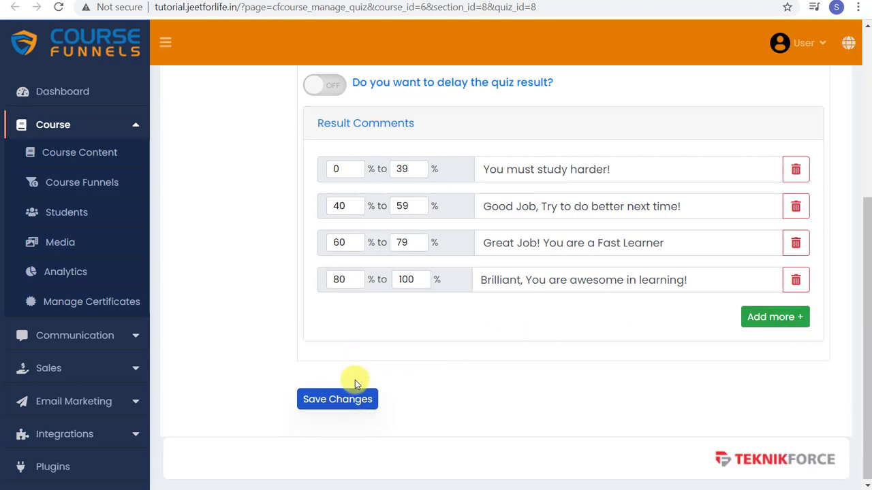
pyautogui.click(343, 408)
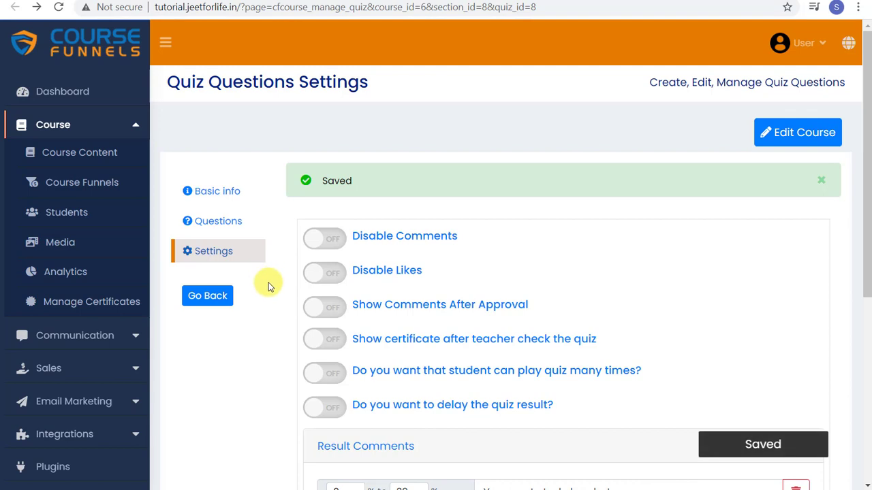
pyautogui.click(205, 300)
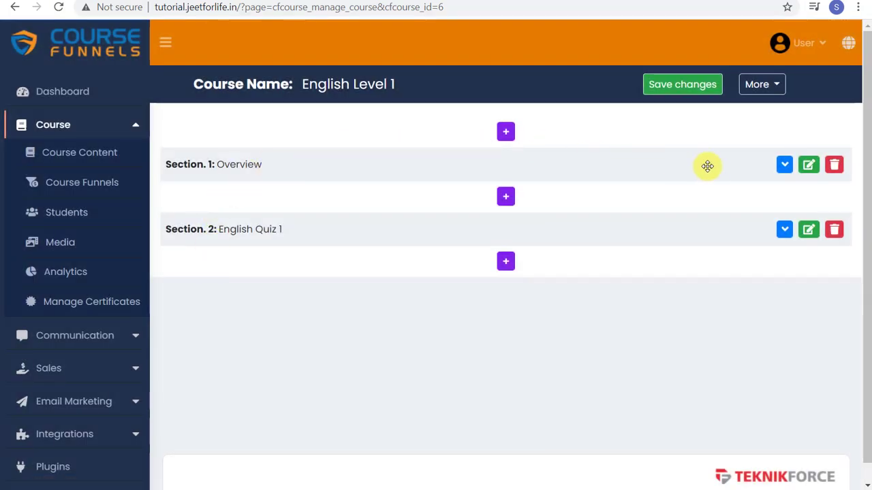
# - Add a third section titled 'English Assignment 1' after English Quiz 1
pyautogui.click(506, 262)
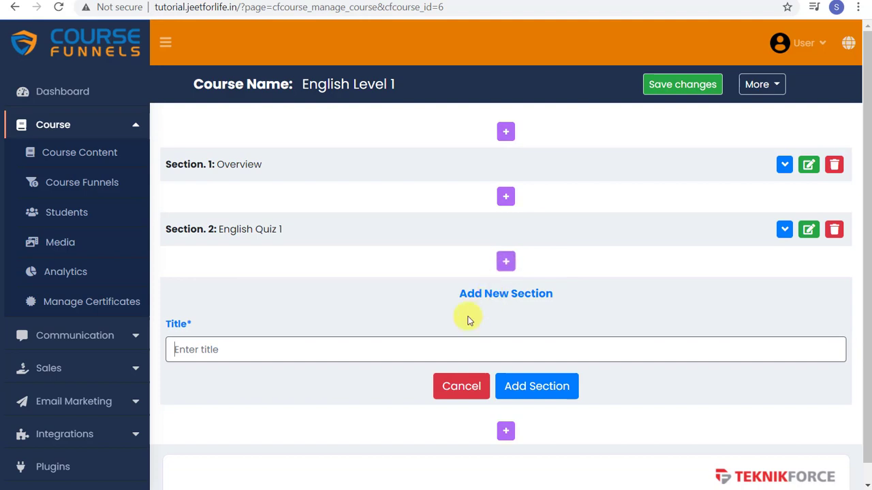
pyautogui.click(319, 350)
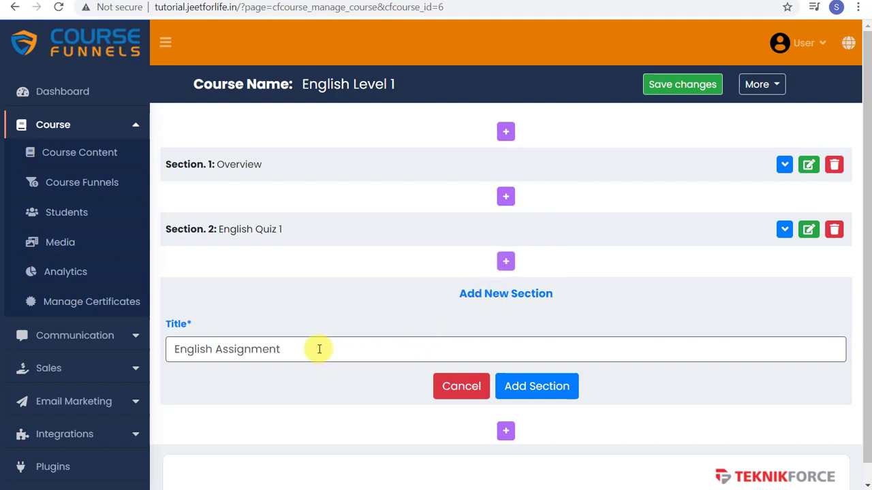
pyautogui.write('English Assignment 1')
pyautogui.click(545, 386)
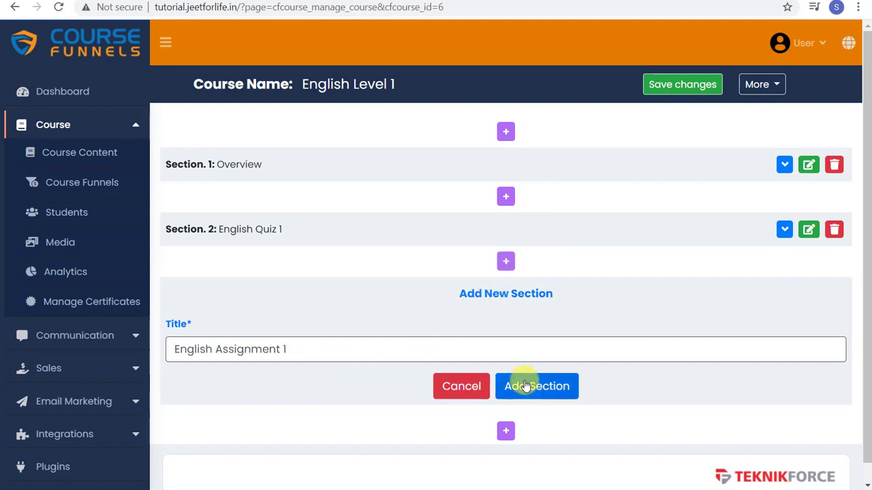
# - Add an assignment named 'English Assignment 1' to section 3
pyautogui.click(505, 326)
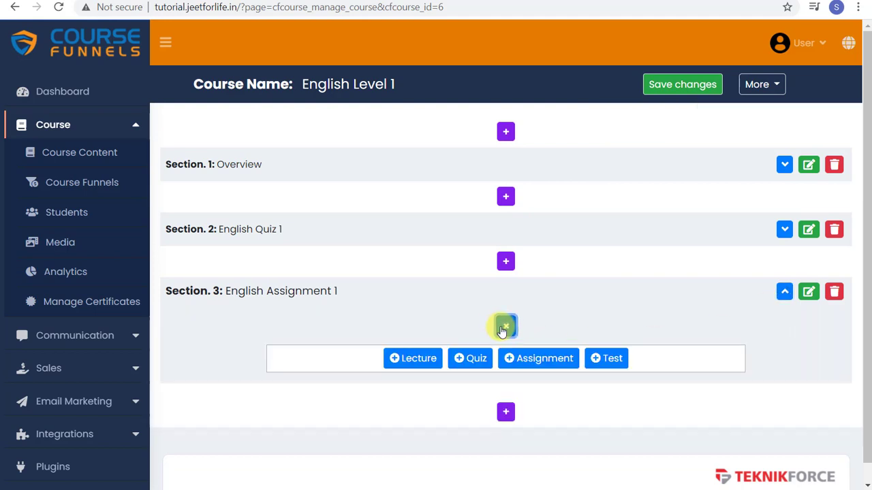
pyautogui.click(541, 359)
pyautogui.click(438, 389)
pyautogui.write('English Assignment 1')
pyautogui.click(537, 427)
# - Describe the assignment as 10 questions about today's lecture and select the -1 duration value
pyautogui.click(696, 353)
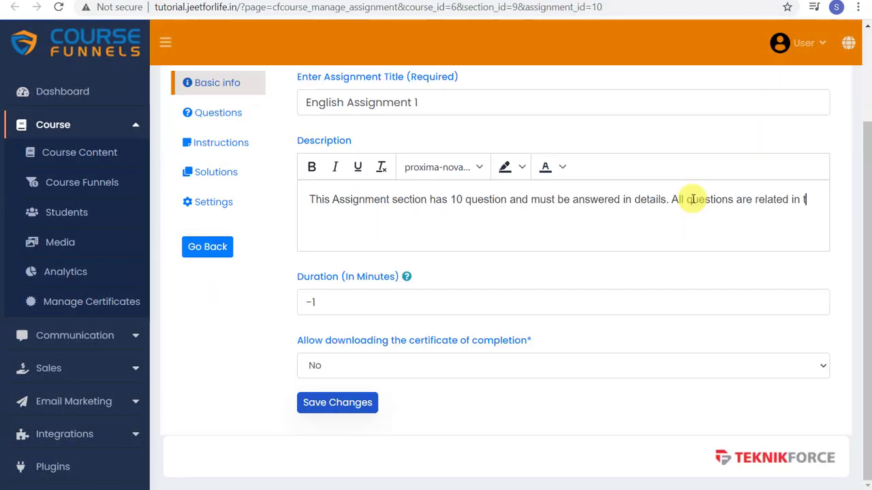
pyautogui.write('odays')
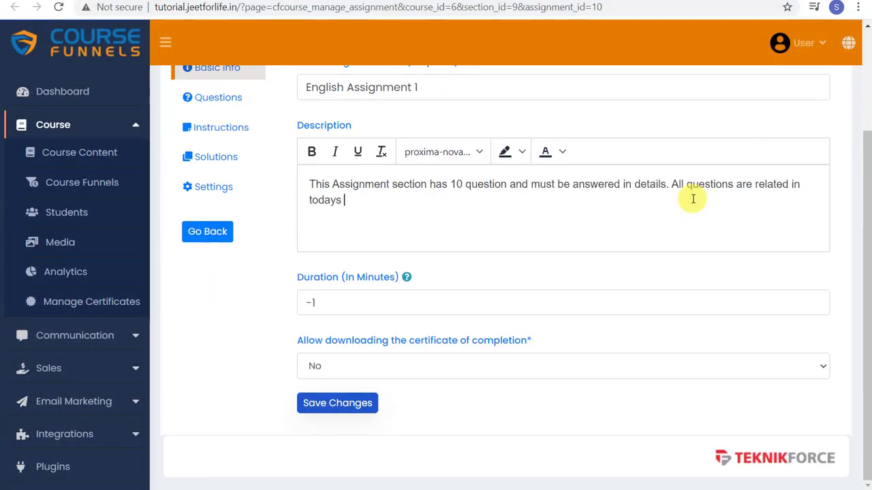
pyautogui.doubleClick(386, 302)
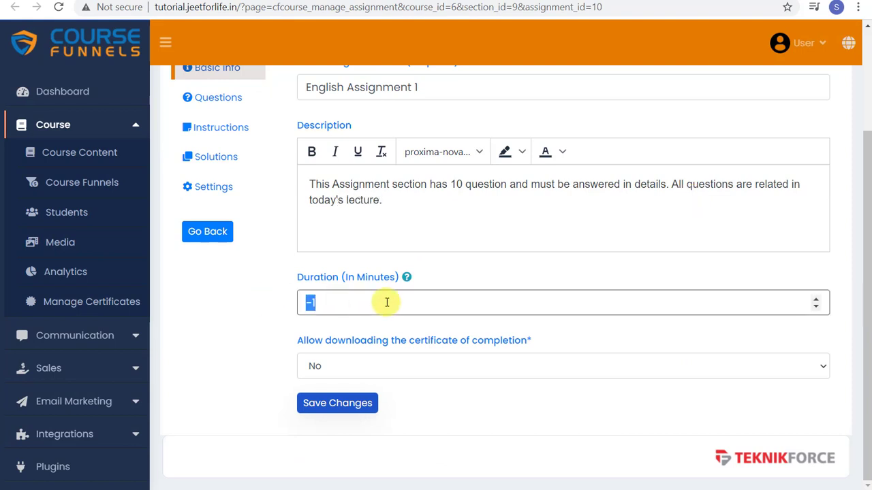
# - Save the assignment details and add Question 1, 'What is a Determiner?', with its answer
pyautogui.click(338, 403)
pyautogui.scroll(2, 259, 265)
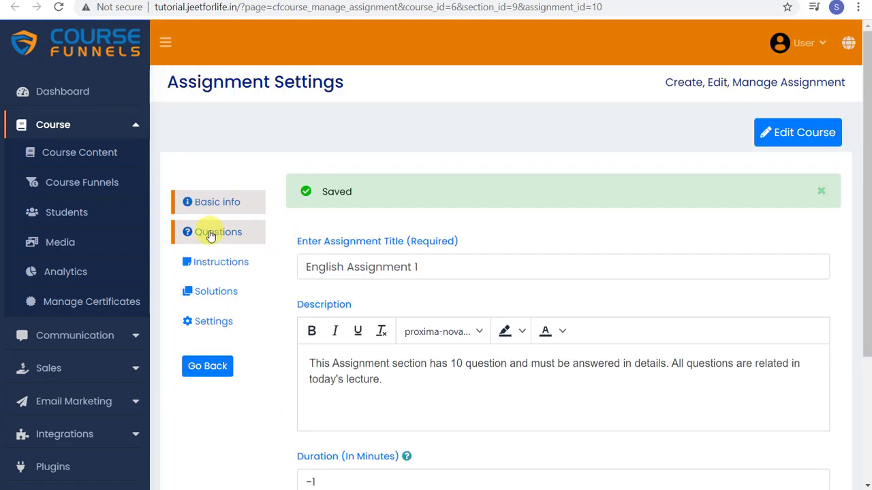
pyautogui.click(208, 230)
pyautogui.click(461, 313)
pyautogui.write('What')
pyautogui.write(' is')
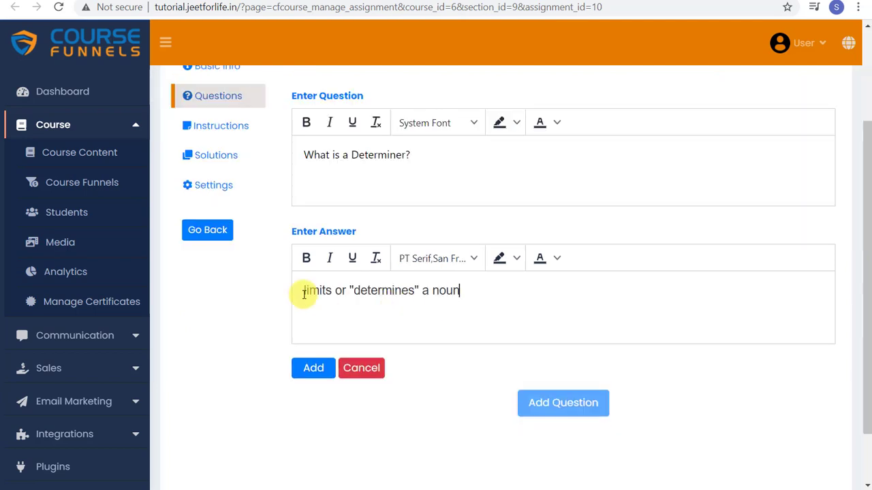
pyautogui.write('.')
pyautogui.click(329, 366)
# - Enter a second question, 'What is an Interjection?', with its pasted answer
pyautogui.click(572, 332)
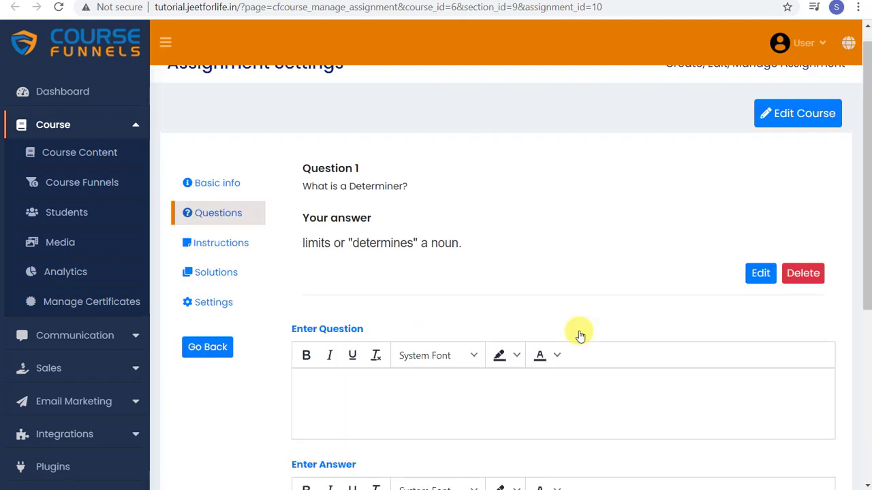
pyautogui.click(399, 258)
pyautogui.write('What is an Interjection?')
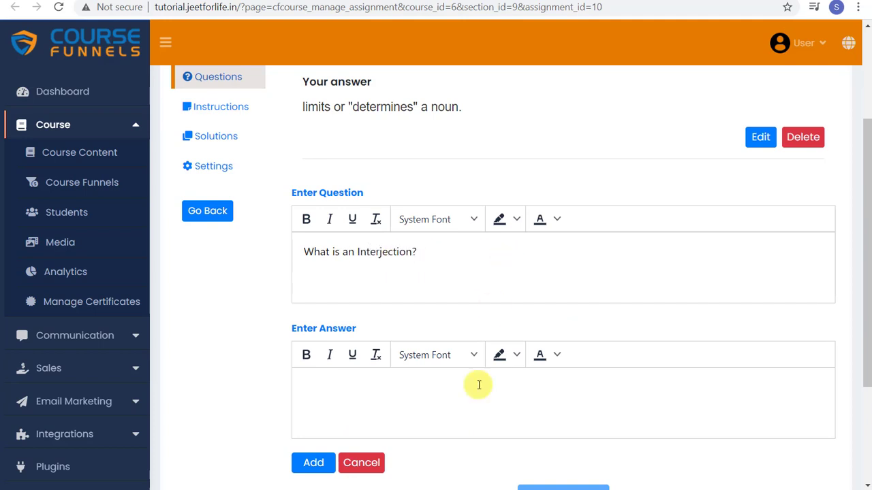
pyautogui.write('short exclamation, sometimes inserted into a sentence')
pyautogui.scroll(-2, 474, 403)
# - Add the Interjection question, then save instructions asking for complete descriptions, example sentences earning extra points
pyautogui.write('.')
pyautogui.click(313, 331)
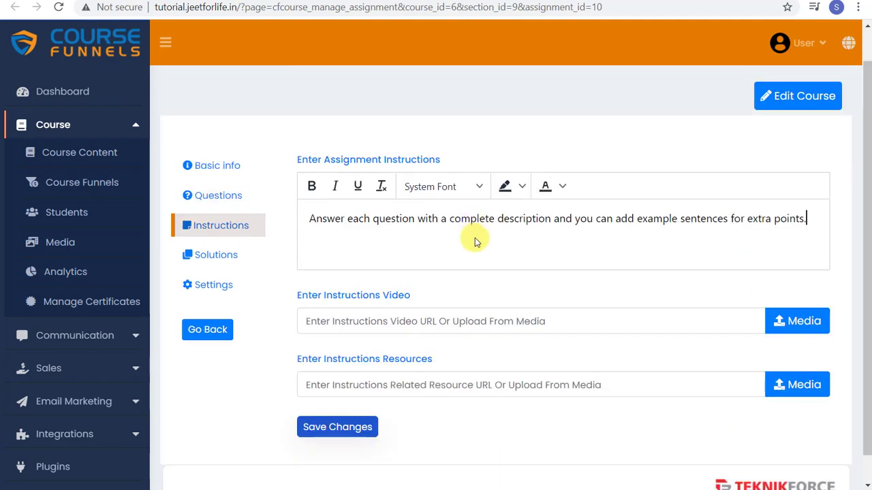
pyautogui.click(367, 320)
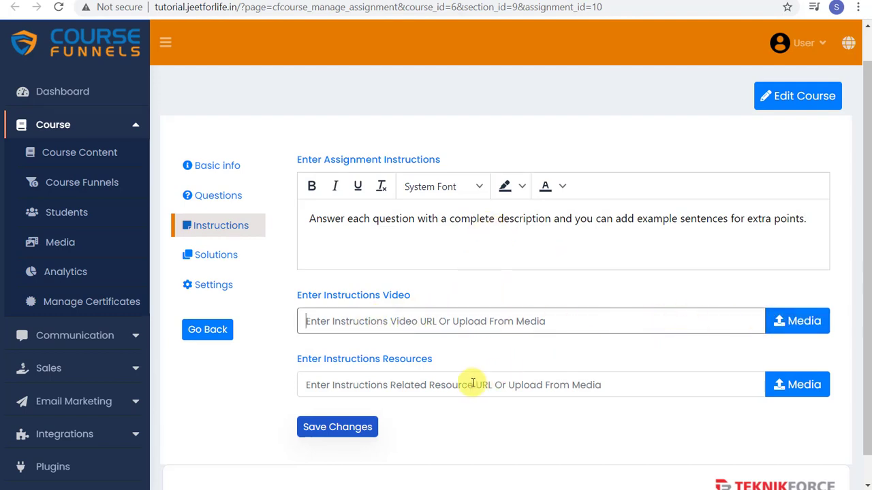
pyautogui.click(527, 385)
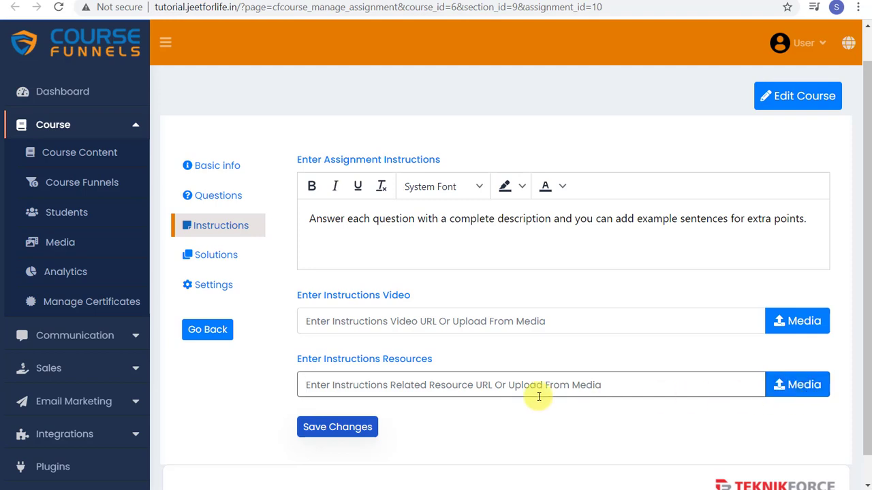
pyautogui.click(344, 427)
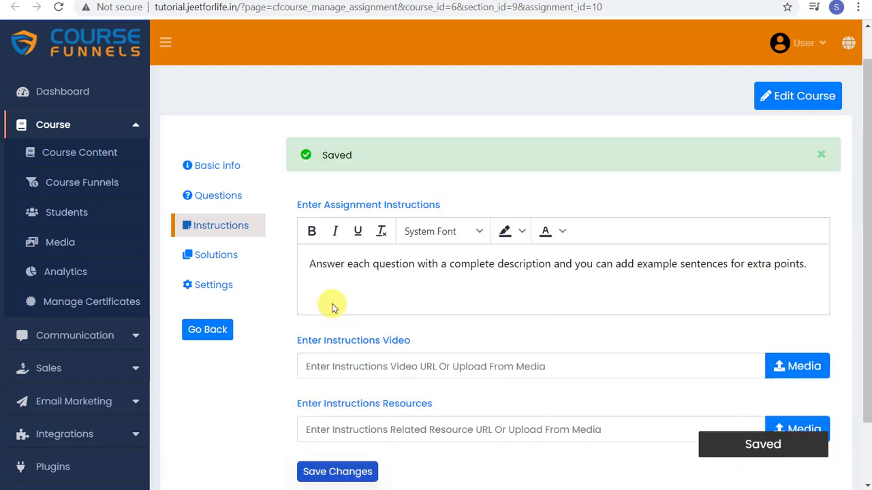
# - Save the solution resource URL pointing to englishclub.com's parts-of-speech page, with no solution video
pyautogui.click(240, 262)
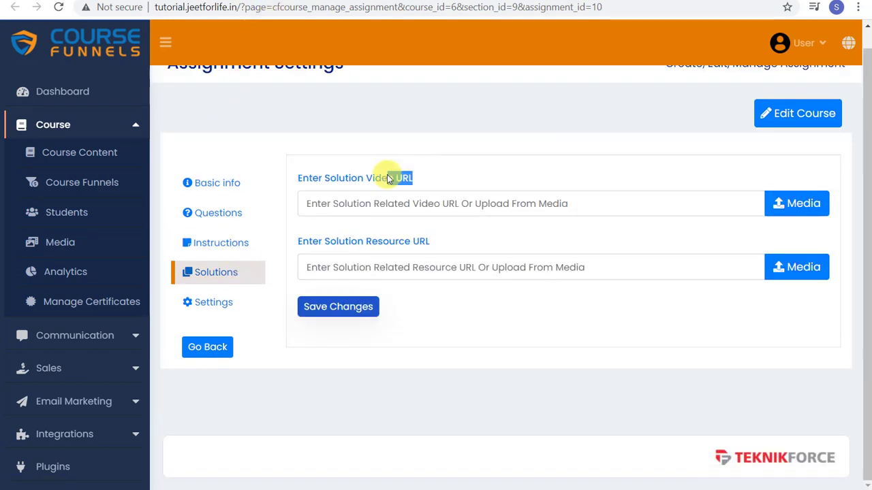
pyautogui.click(442, 184)
pyautogui.click(389, 265)
pyautogui.write('https://www.englishclub.com/grammar/parts-of-speech.htm')
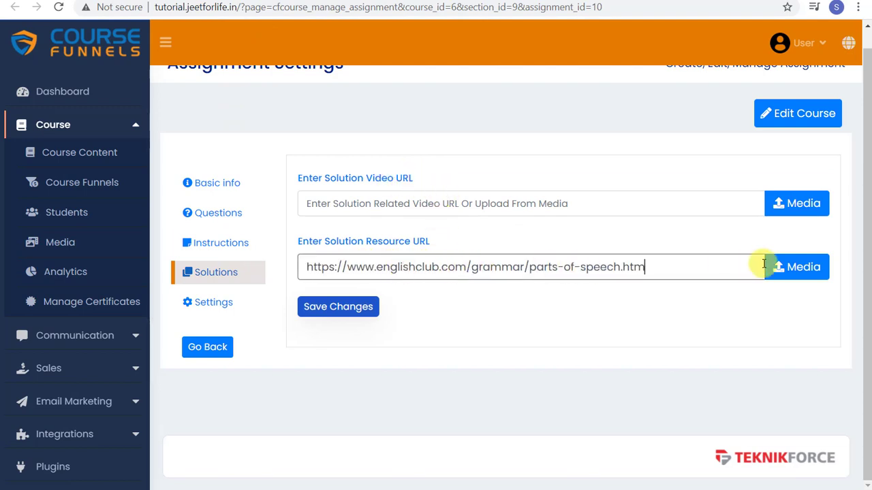
pyautogui.click(376, 306)
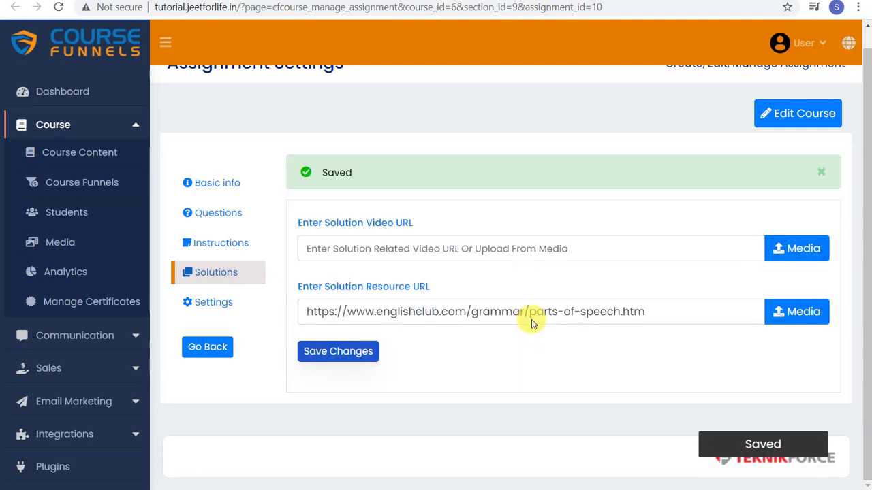
# - Turn on file uploads up to 5 MB in the assignment settings
pyautogui.click(238, 300)
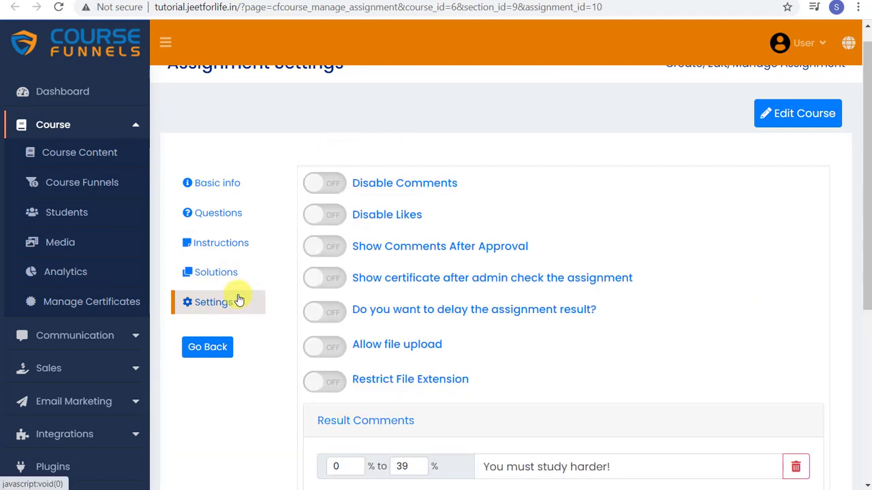
pyautogui.scroll(-1, 518, 171)
pyautogui.click(325, 116)
pyautogui.click(327, 126)
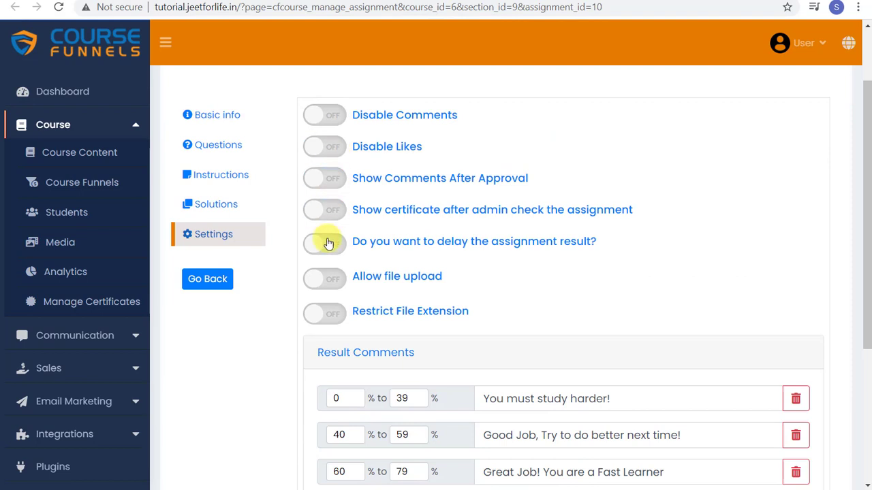
pyautogui.click(329, 281)
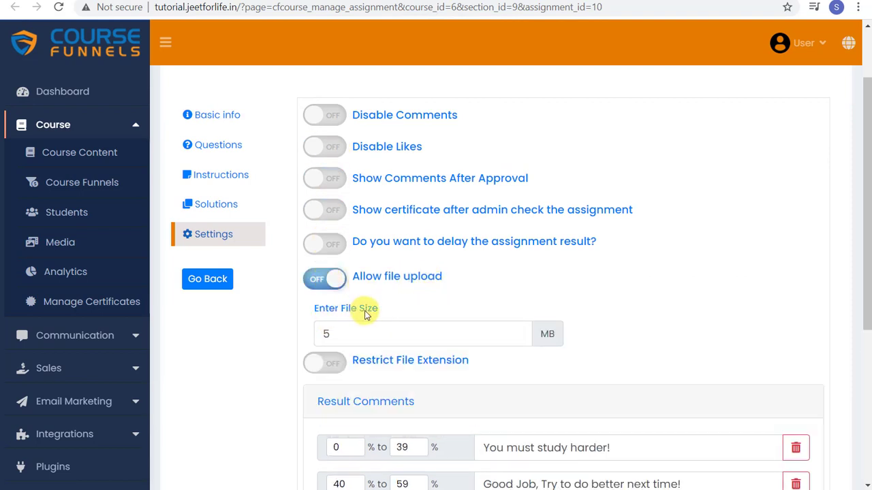
# - Restrict upload extensions to png, jpg and jpeg and save the settings
pyautogui.scroll(-2, 331, 229)
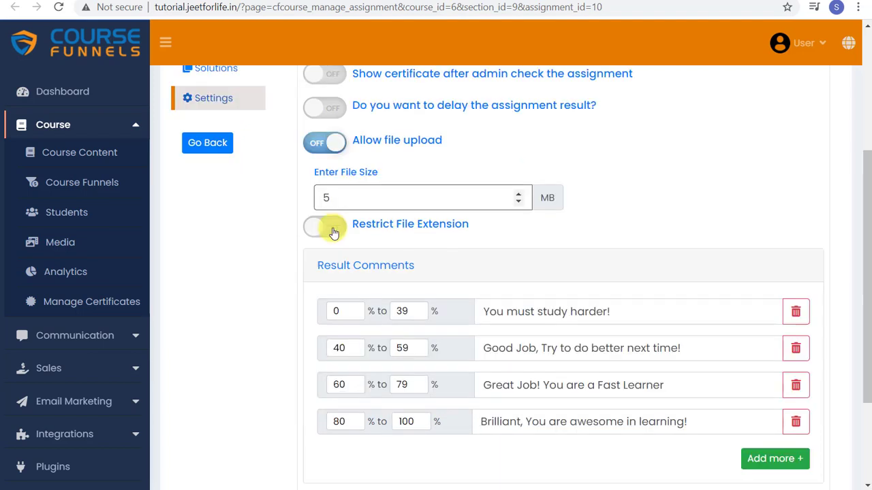
pyautogui.click(329, 228)
pyautogui.click(392, 294)
pyautogui.write('png')
pyautogui.press('Return')
pyautogui.write('jpeg')
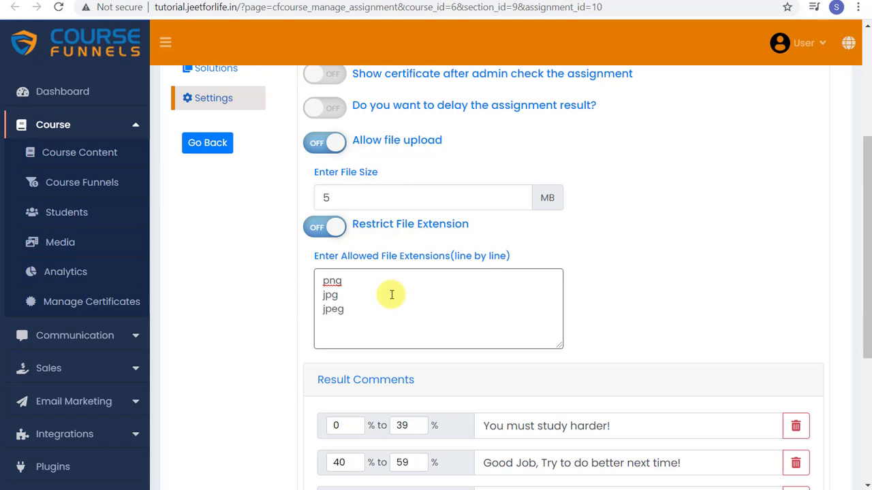
pyautogui.scroll(-3, 618, 238)
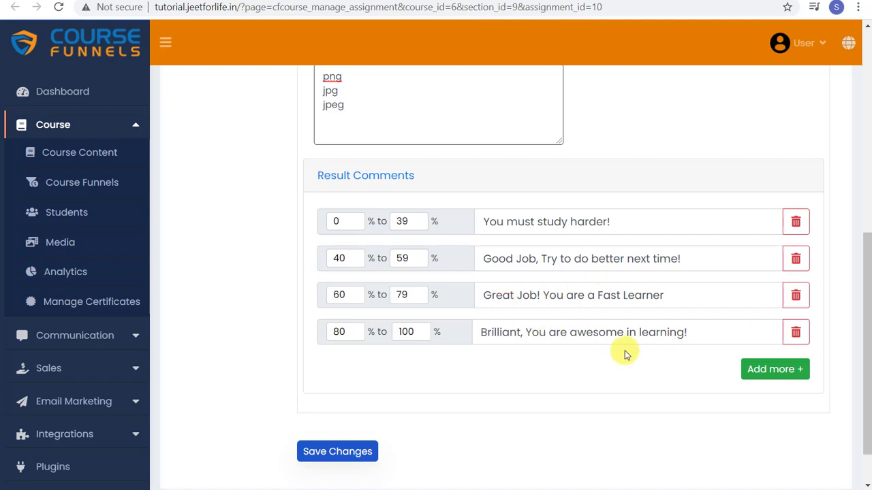
pyautogui.click(332, 453)
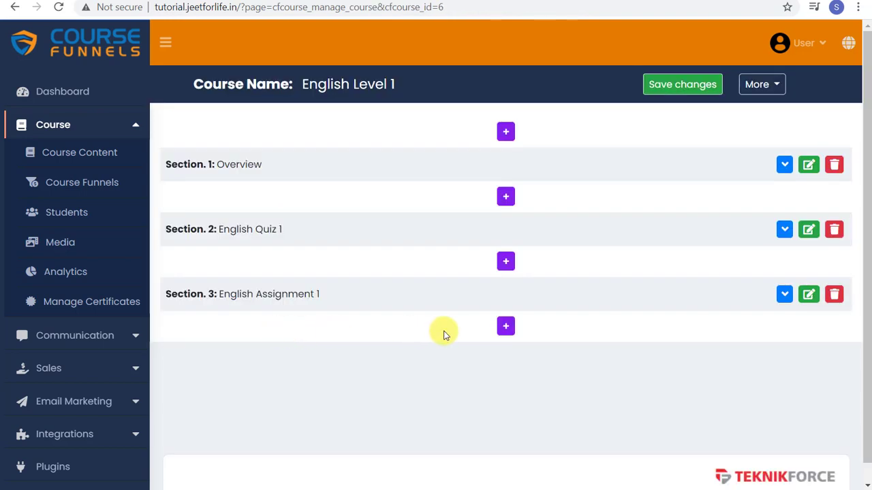
# - Add a fourth section titled 'English Test' after English Assignment 1
pyautogui.click(506, 327)
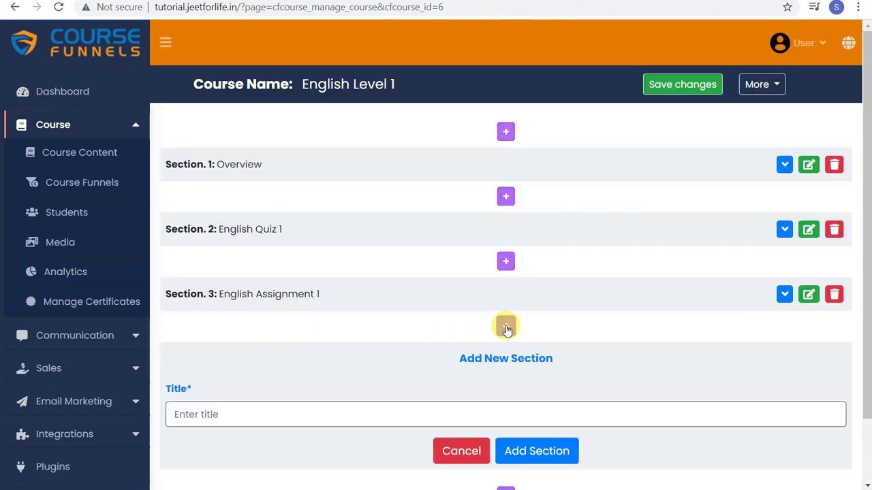
pyautogui.click(502, 414)
pyautogui.write('English Test')
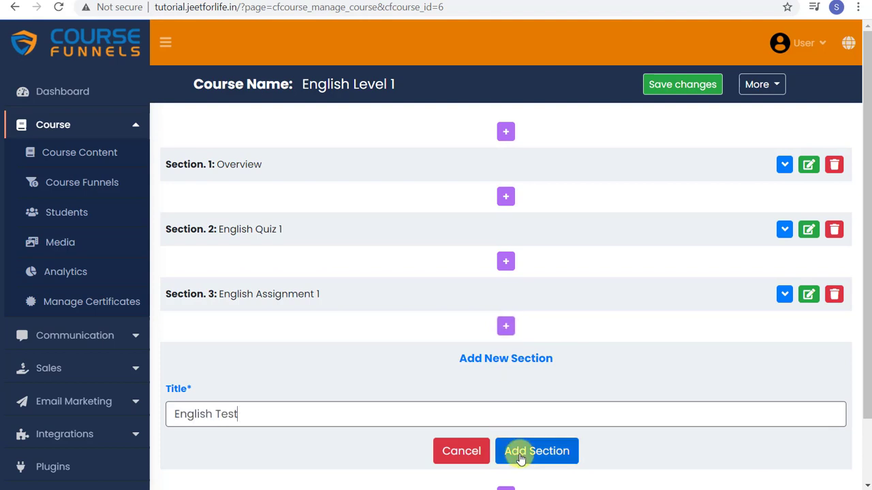
pyautogui.click(520, 452)
# - Add a test named 'Grammar Test' to the English Test section
pyautogui.click(784, 356)
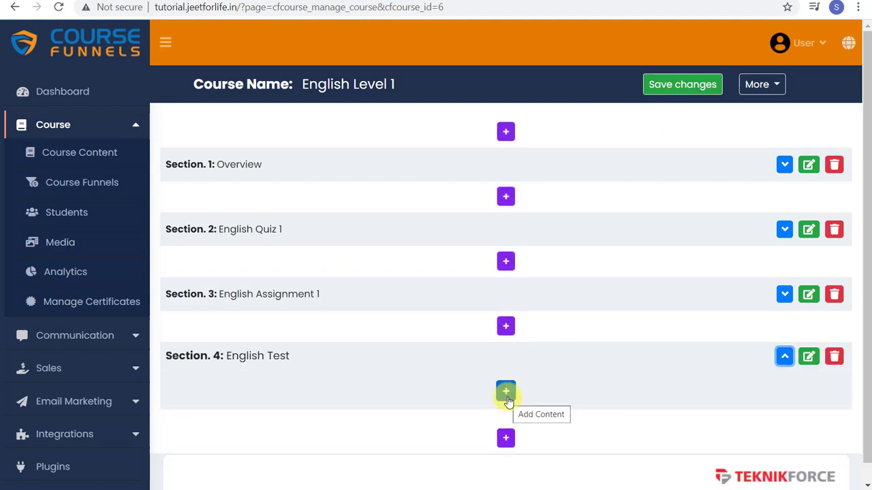
pyautogui.click(506, 393)
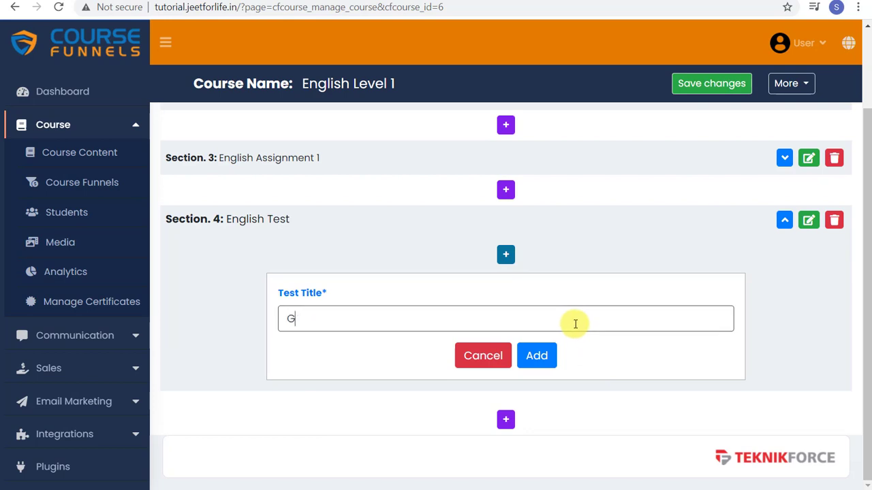
pyautogui.write('Grammar Test')
pyautogui.click(538, 356)
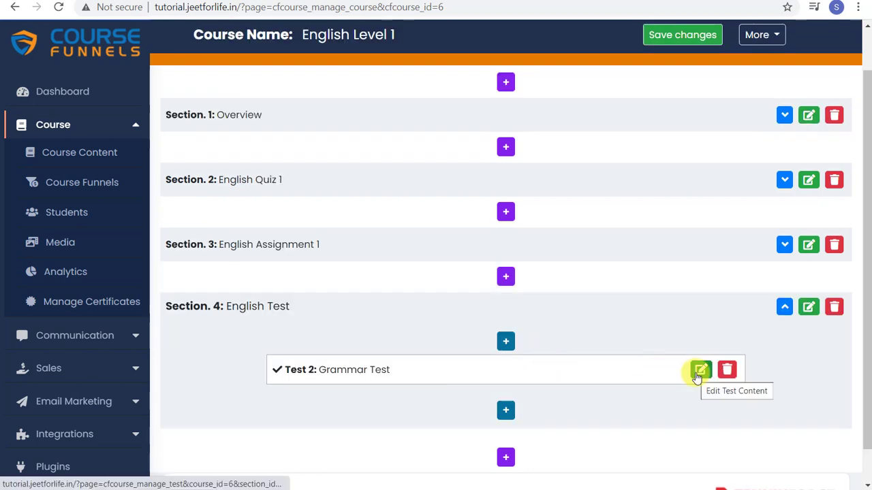
# - Set the Grammar Test duration to 100, allow certificate download, and save the basic info
pyautogui.click(700, 370)
pyautogui.scroll(-2, 694, 376)
pyautogui.doubleClick(344, 299)
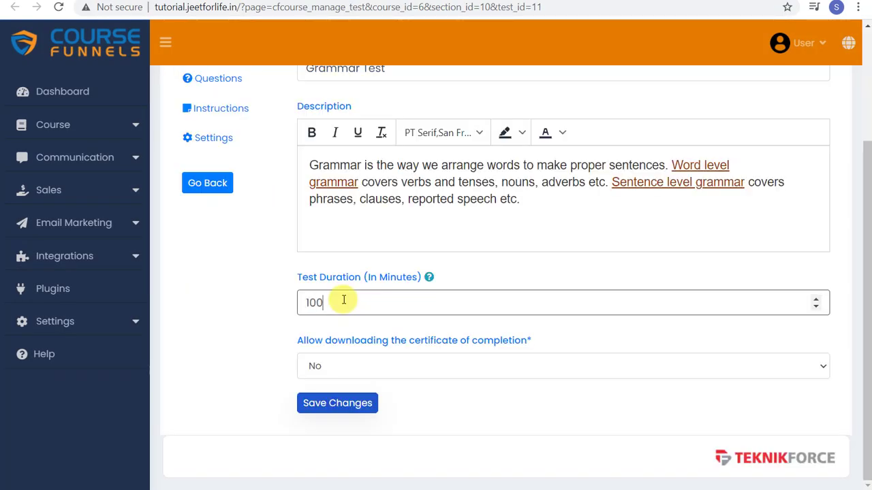
pyautogui.click(399, 368)
pyautogui.click(399, 402)
pyautogui.click(334, 403)
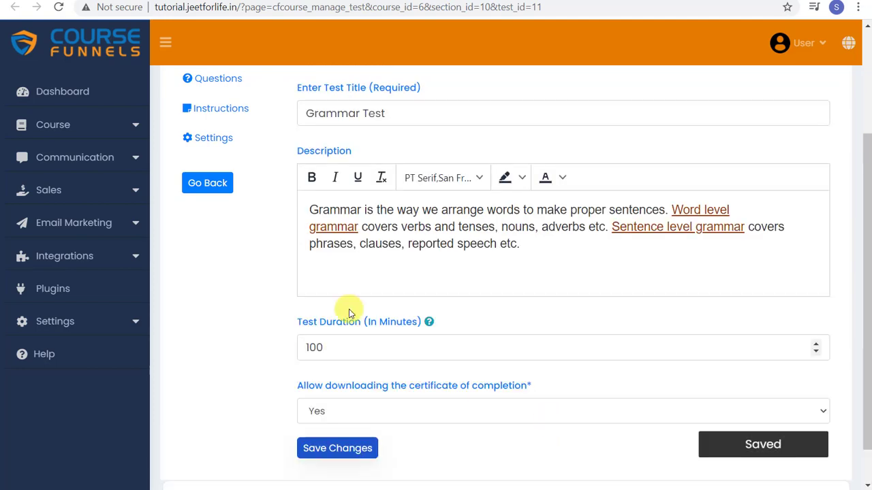
# - Add 'Grammar Rule' questions with answers to the Grammar Test
pyautogui.click(218, 78)
pyautogui.click(584, 232)
pyautogui.click(350, 297)
pyautogui.write('Grammar')
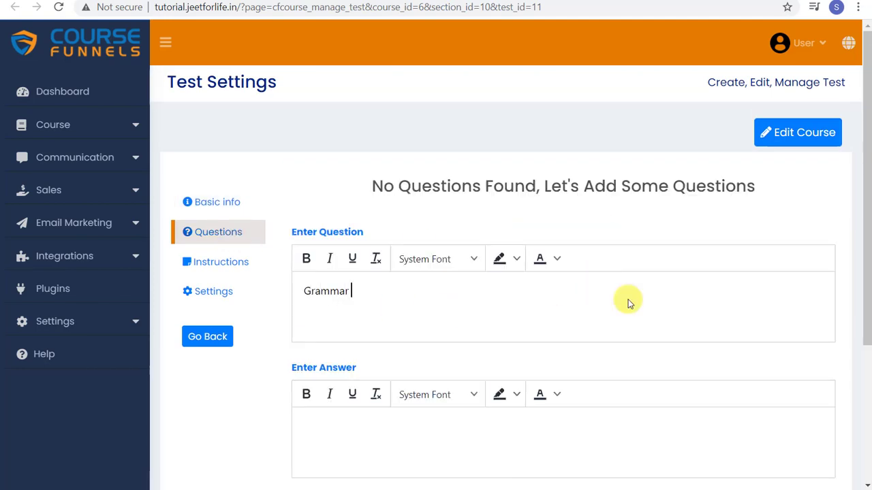
pyautogui.write(' Rule #1')
pyautogui.scroll(-2, 613, 303)
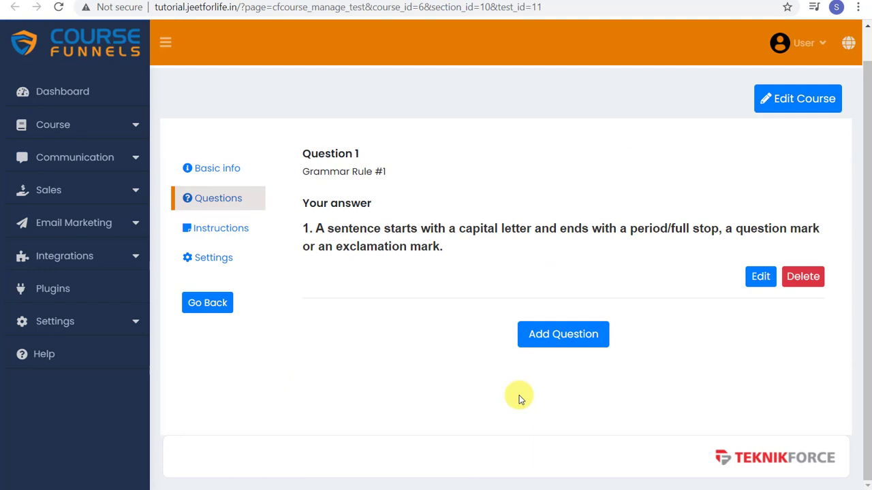
pyautogui.click(557, 334)
pyautogui.scroll(-2, 586, 320)
pyautogui.click(606, 278)
pyautogui.write('Gr')
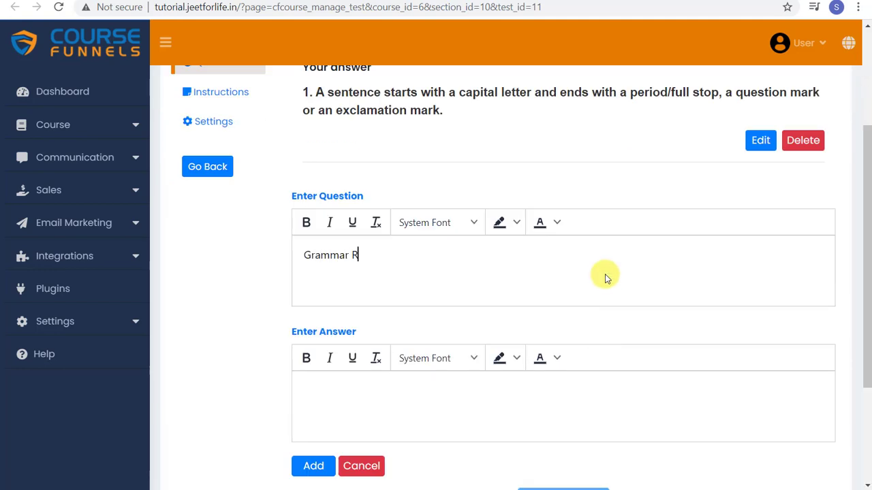
pyautogui.write('ammar R')
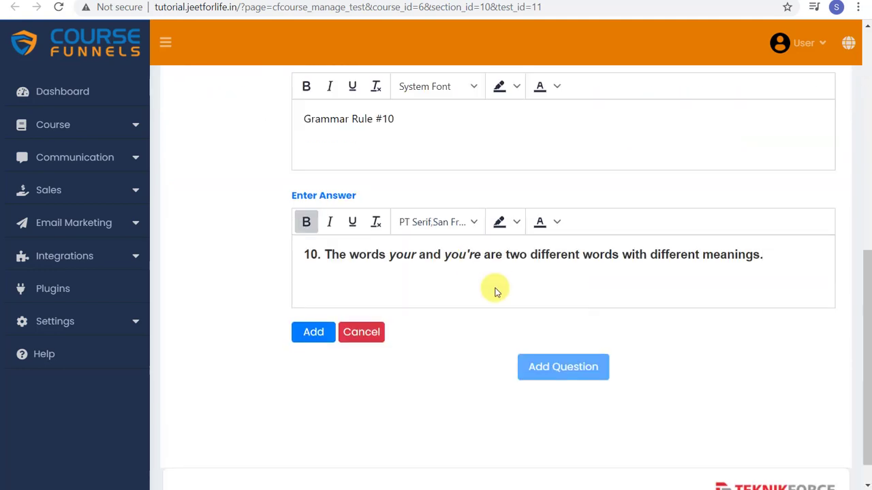
pyautogui.click(313, 335)
# - Write instructions saying answers must be correctly written like the ones in the lecture
pyautogui.scroll(5, 443, 354)
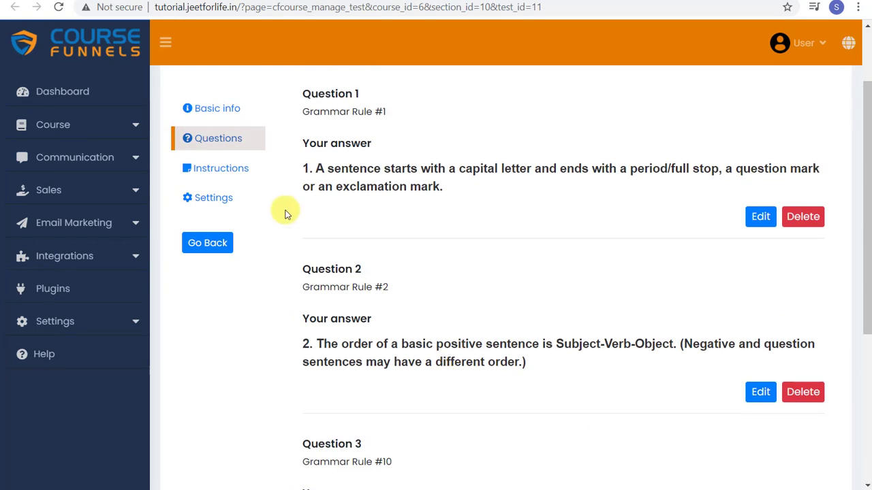
pyautogui.click(228, 176)
pyautogui.click(401, 253)
pyautogui.write('Answers must be correctly written like the ones in our lecture.')
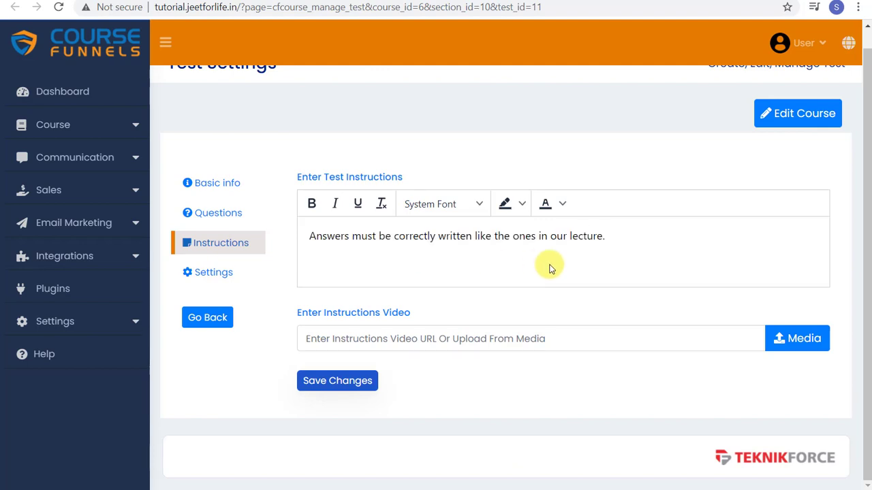
# - Save the Grammar Test's instructions and then its settings
pyautogui.click(335, 380)
pyautogui.click(211, 272)
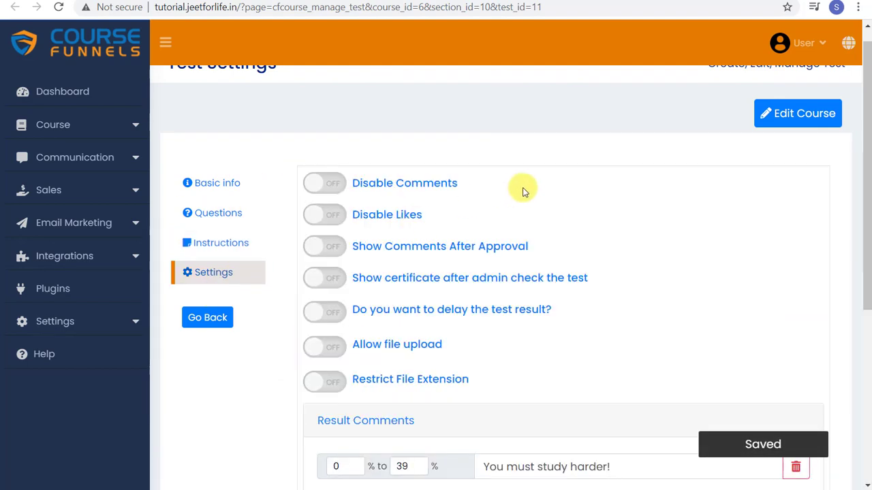
pyautogui.scroll(-5, 436, 272)
pyautogui.click(343, 397)
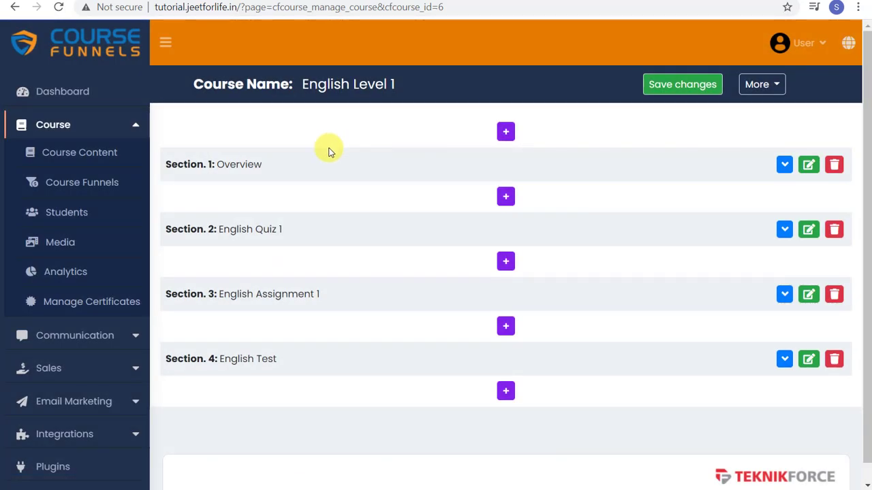
# - Expand the Overview, Quiz, Assignment and Test sections, then preview the course as a student
pyautogui.click(784, 164)
pyautogui.scroll(-4, 784, 170)
pyautogui.click(784, 257)
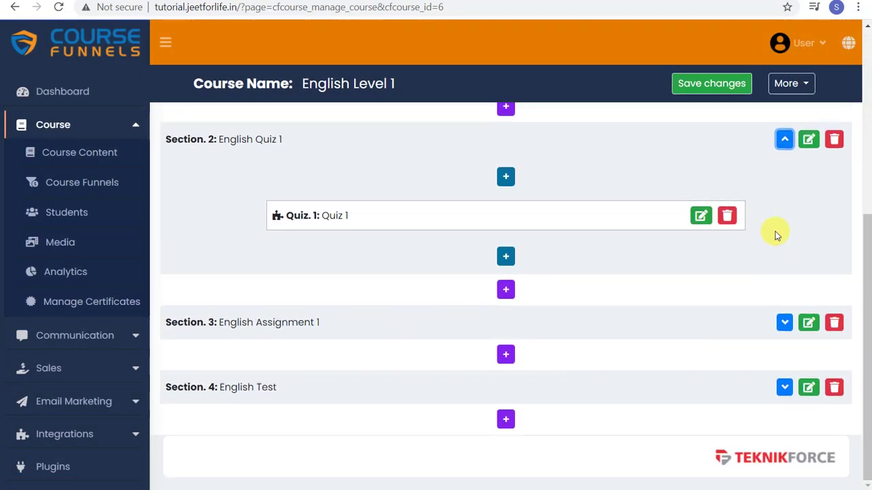
pyautogui.click(784, 322)
pyautogui.scroll(-3, 783, 318)
pyautogui.click(783, 269)
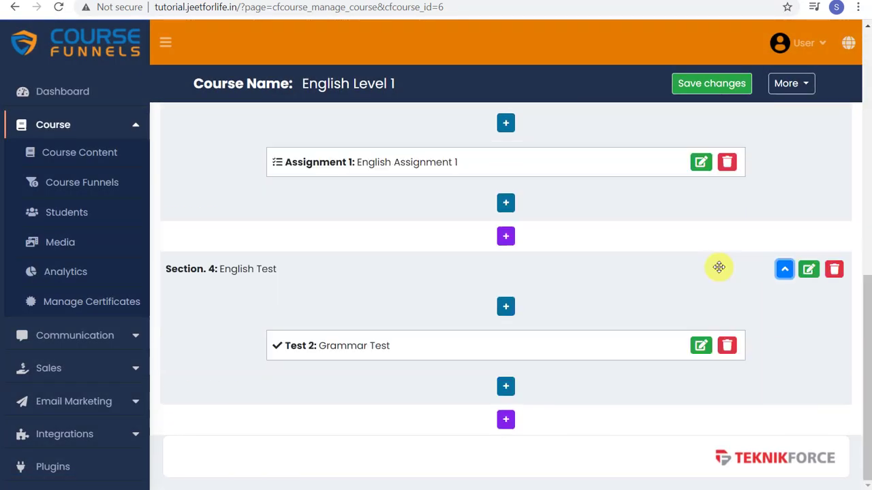
pyautogui.click(807, 85)
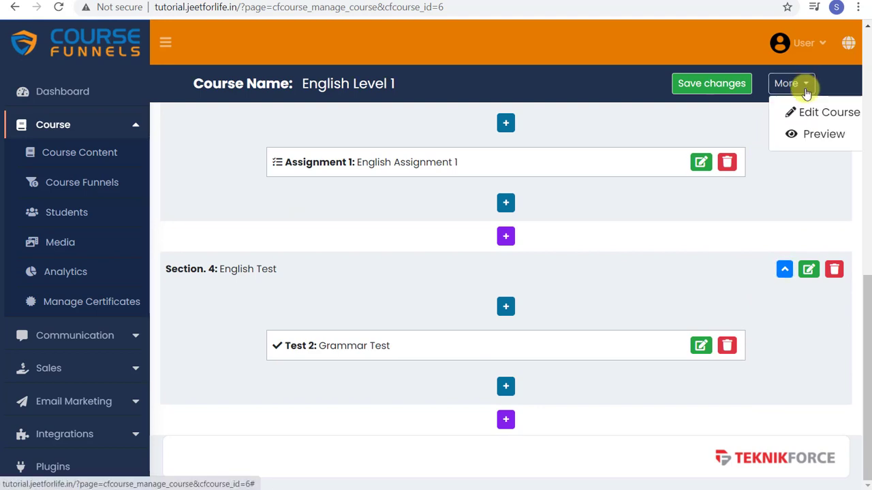
pyautogui.click(809, 134)
# - In the preview, expand English Quiz 1 and English Assignment 1 and scroll through the lesson page
pyautogui.click(746, 334)
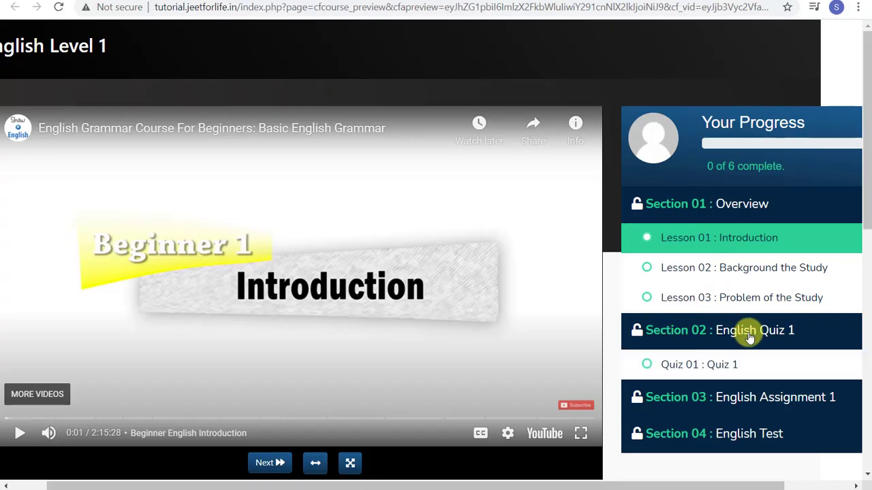
pyautogui.click(749, 397)
pyautogui.scroll(-5, 685, 266)
pyautogui.scroll(-3, 476, 235)
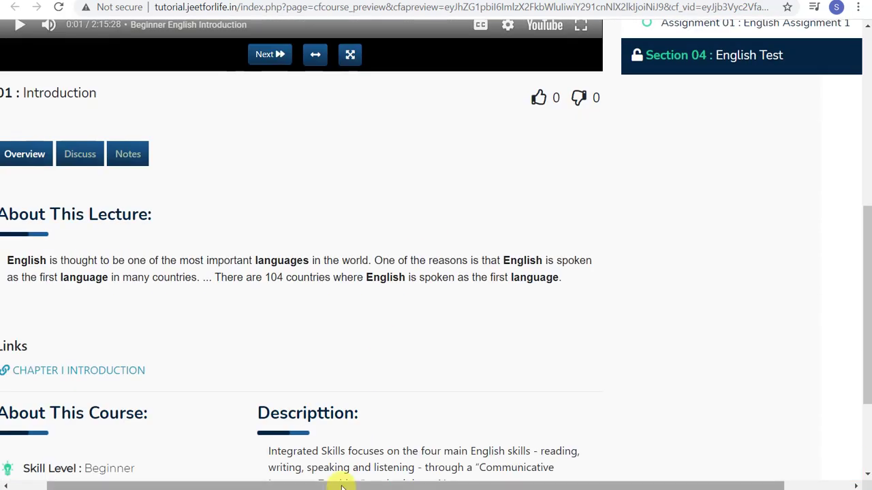
pyautogui.hscroll(-1, 515, 237)
pyautogui.scroll(-1, 516, 238)
pyautogui.scroll(10, 518, 238)
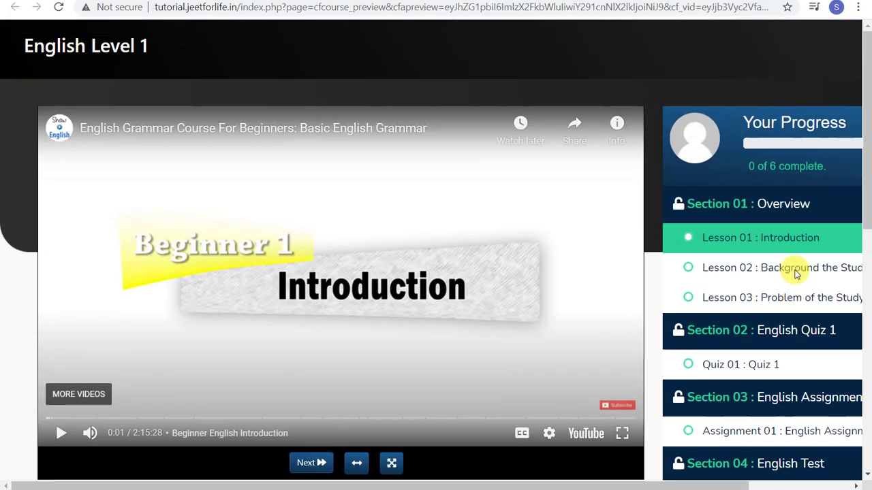